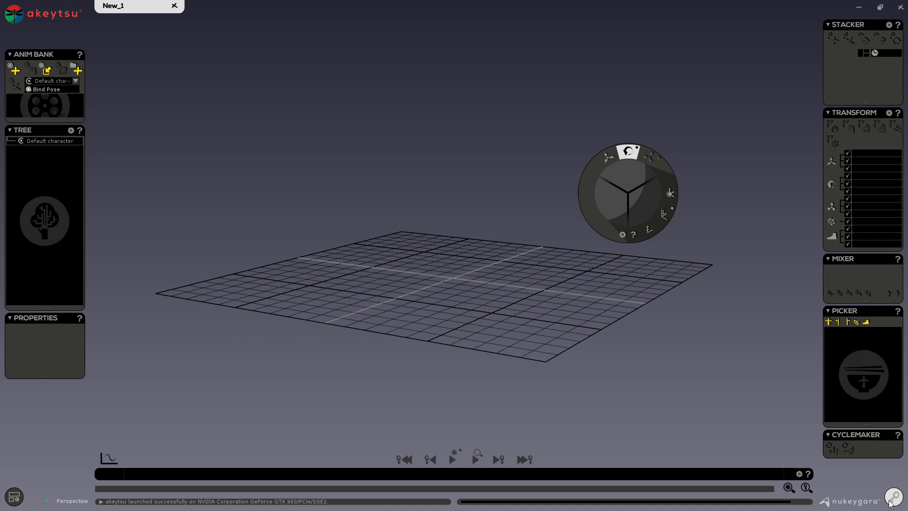
Step: Switch to rigging mode and back, then float and redock the Properties, Picker and Mixer panels
left_click(894, 496)
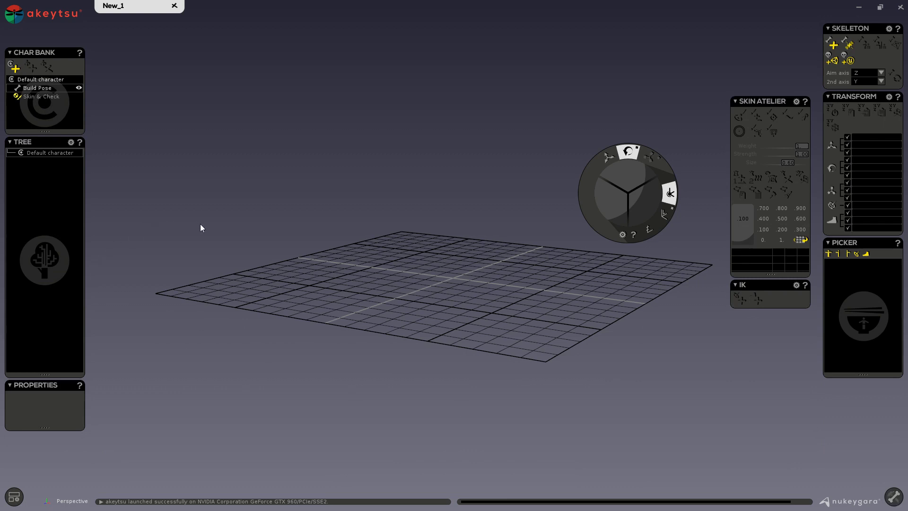
left_click(894, 496)
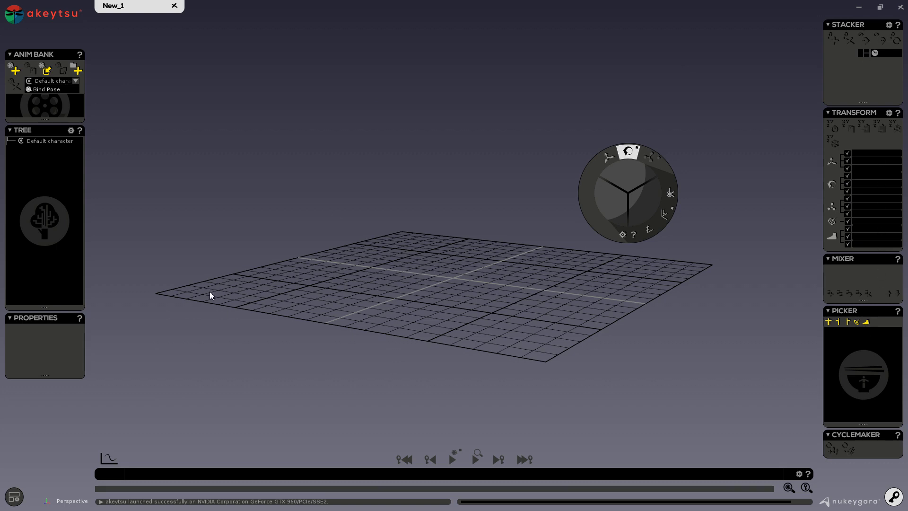
mouse_move(29, 307)
mouse_move(48, 318)
left_mouse_down()
mouse_move(456, 261)
mouse_move(46, 317)
left_mouse_up()
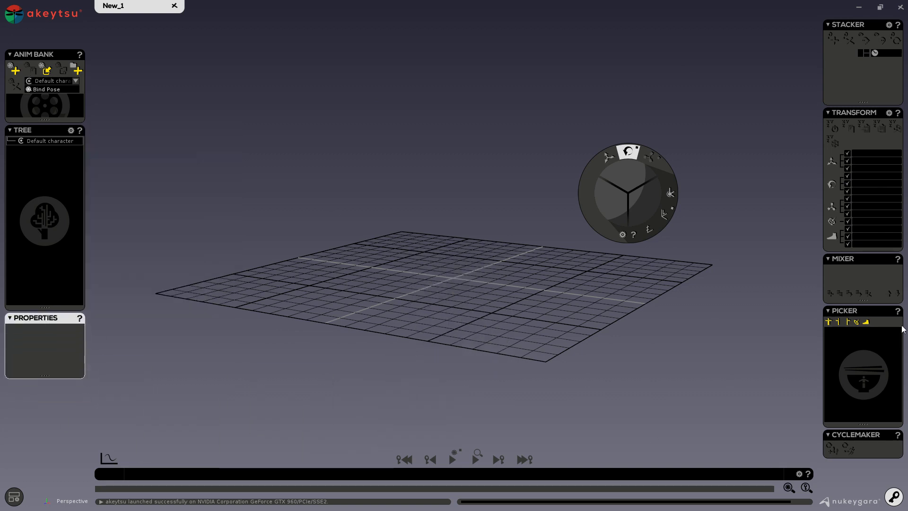
mouse_move(865, 309)
left_mouse_down()
mouse_move(870, 338)
mouse_move(873, 309)
left_mouse_up()
mouse_move(869, 258)
left_mouse_down()
mouse_move(754, 284)
mouse_move(765, 239)
mouse_move(741, 276)
mouse_move(874, 263)
left_mouse_up()
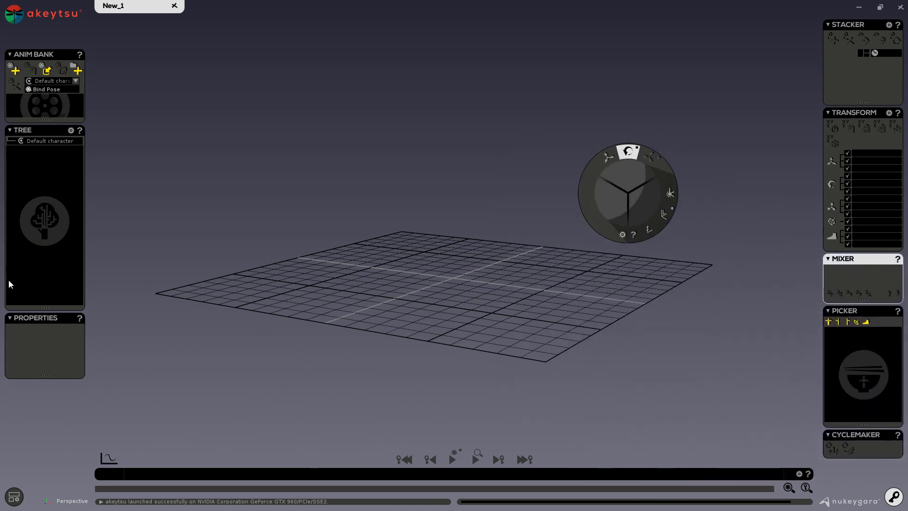
Step: Collapse and re-expand the Properties and Tree panels, then make the Tree panel slightly taller
left_click(9, 318)
left_click(10, 318)
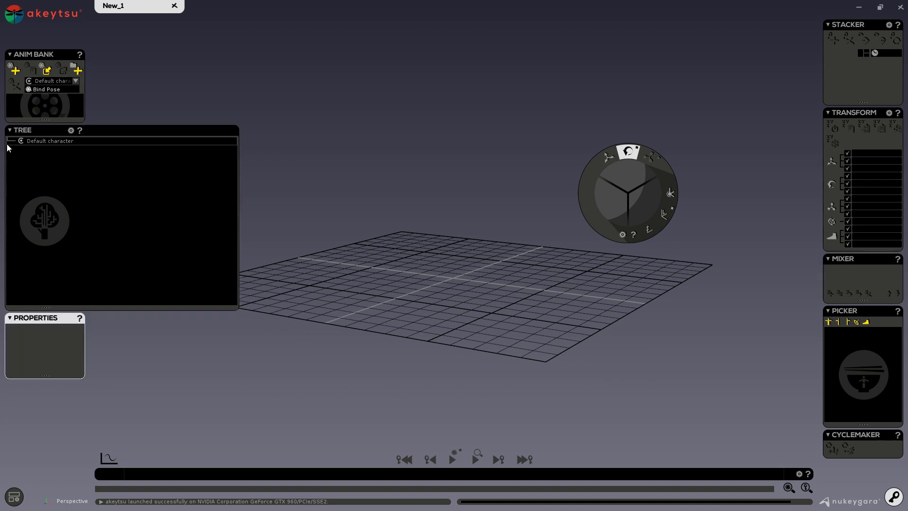
left_click(11, 131)
left_click(11, 130)
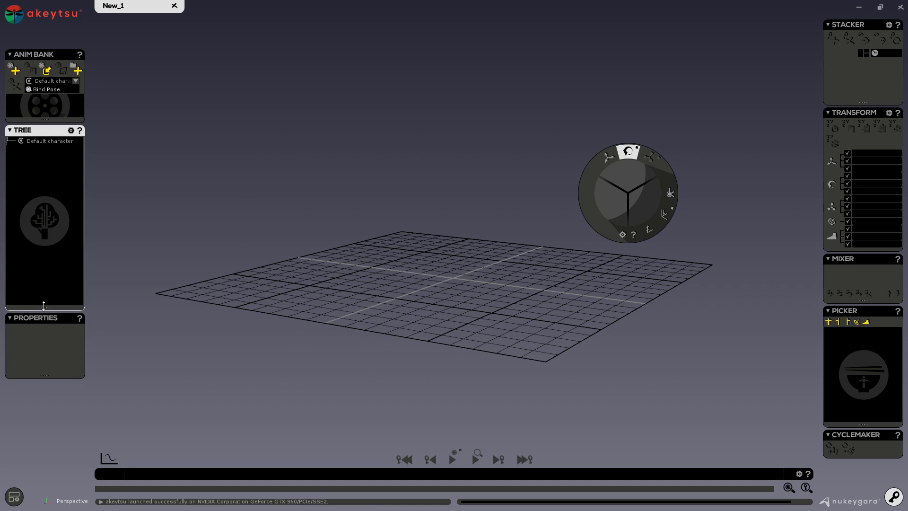
mouse_move(47, 308)
left_mouse_down()
mouse_move(47, 420)
mouse_move(48, 228)
mouse_move(51, 352)
mouse_move(55, 308)
left_mouse_up()
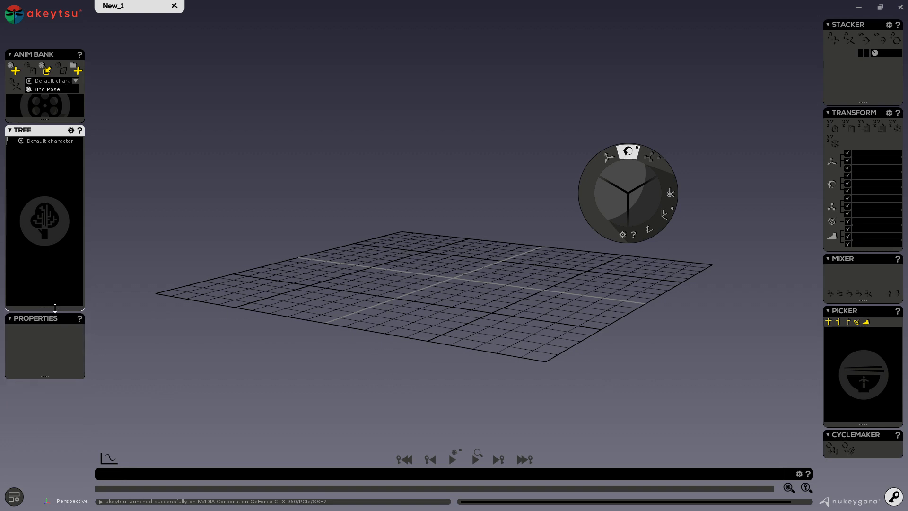
Step: View the Tree and Transform panel preferences, close them, and open the Tree panel's help page
mouse_move(52, 266)
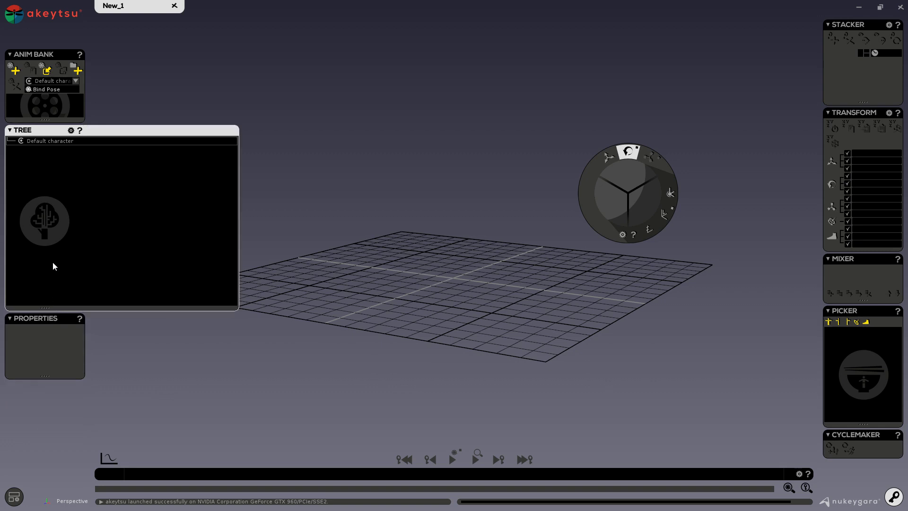
left_click(71, 131)
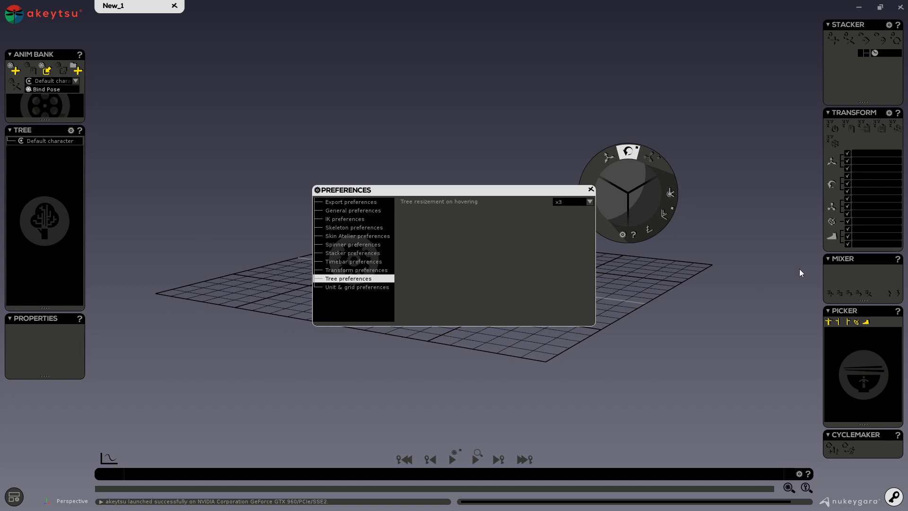
left_click(889, 113)
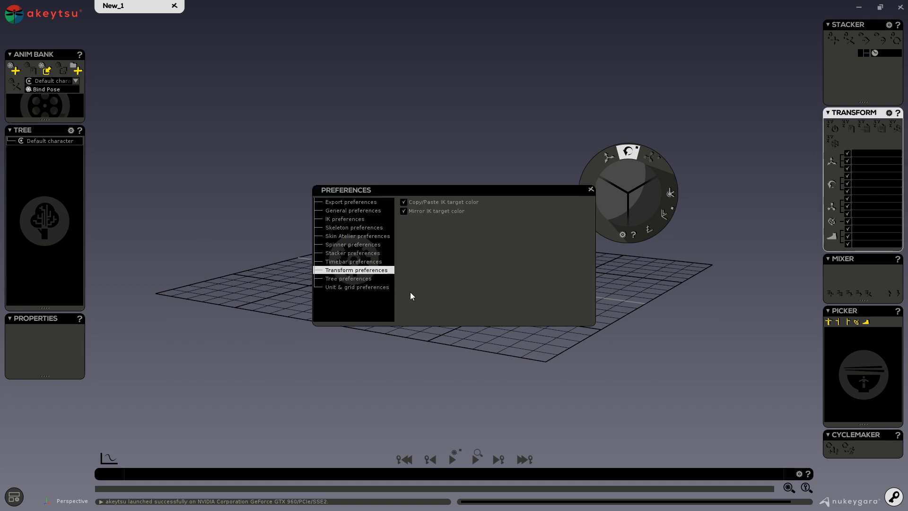
left_click(591, 190)
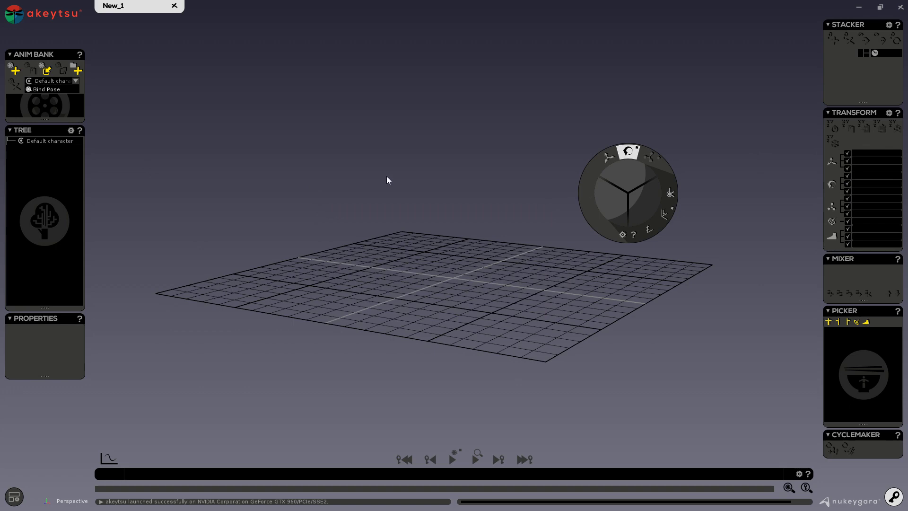
left_click(81, 130)
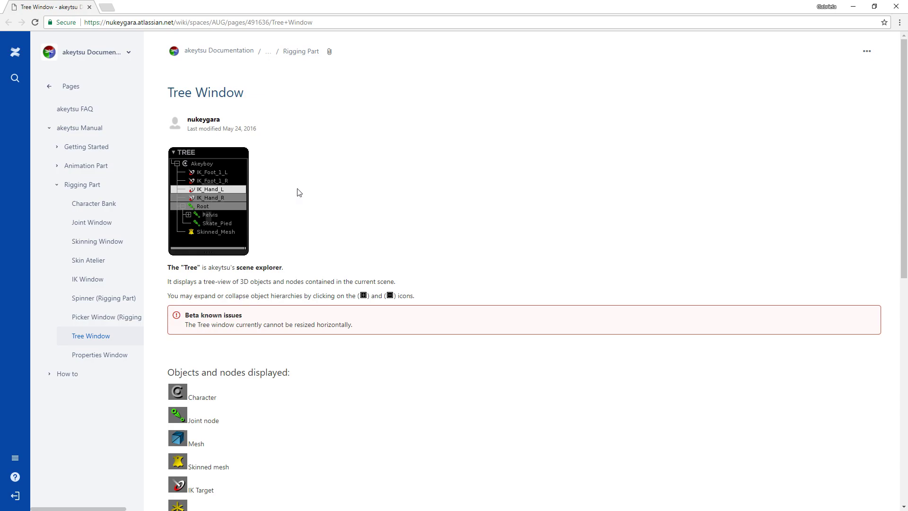
Step: Close the browser showing the Tree Window documentation to return to akeytsu
left_click(896, 6)
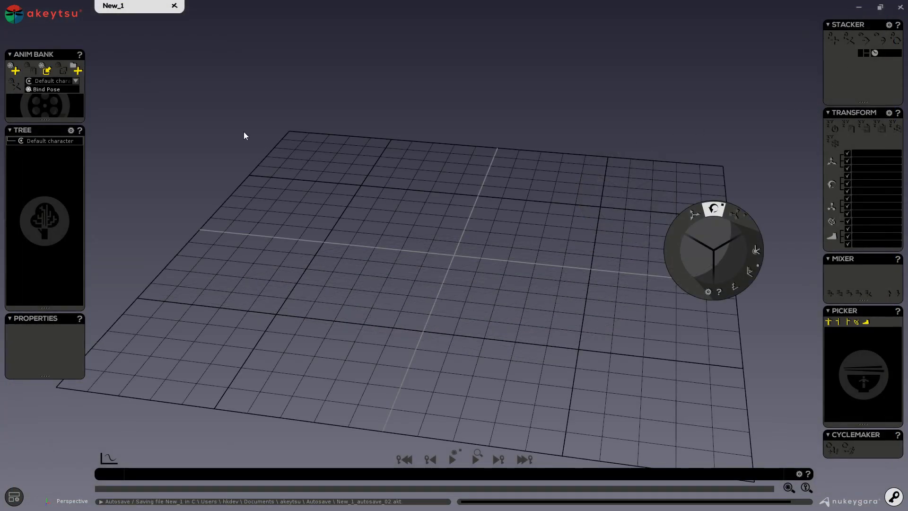
Step: Create New_1 through New_5 empty scenes with New Scene and Ctrl+N, and settle on the New_3 tab
left_click(15, 14)
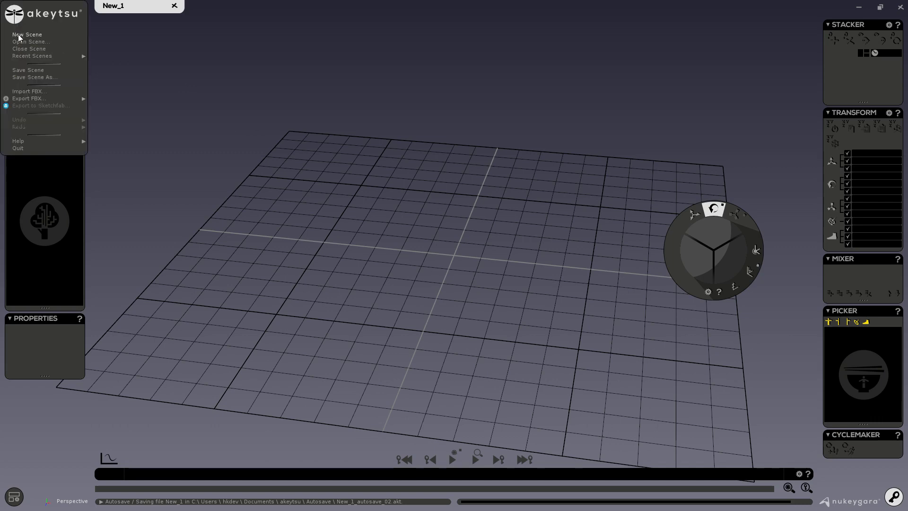
left_click(18, 34)
key("ctrl+n")
key("ctrl+n")
key("ctrl+n")
key("ctrl+n")
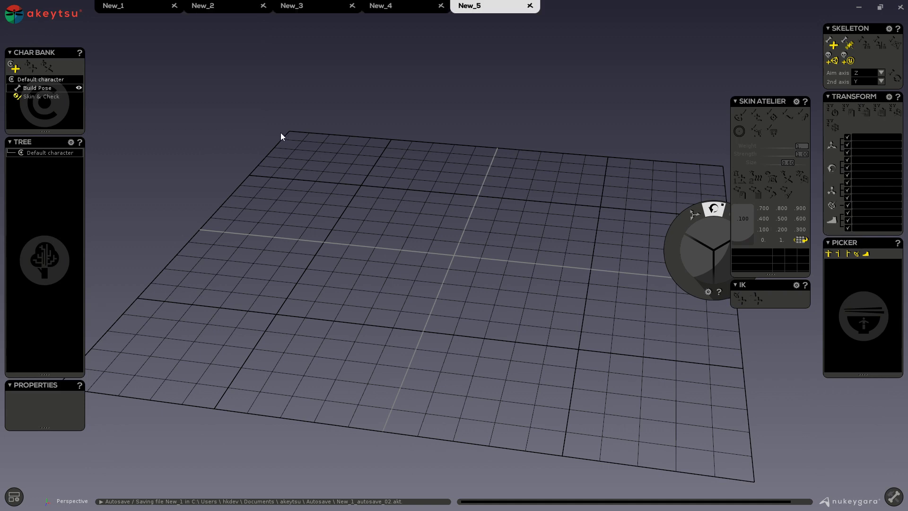
left_click(476, 6)
left_click(388, 6)
left_click(303, 7)
left_click(210, 6)
left_click(119, 6)
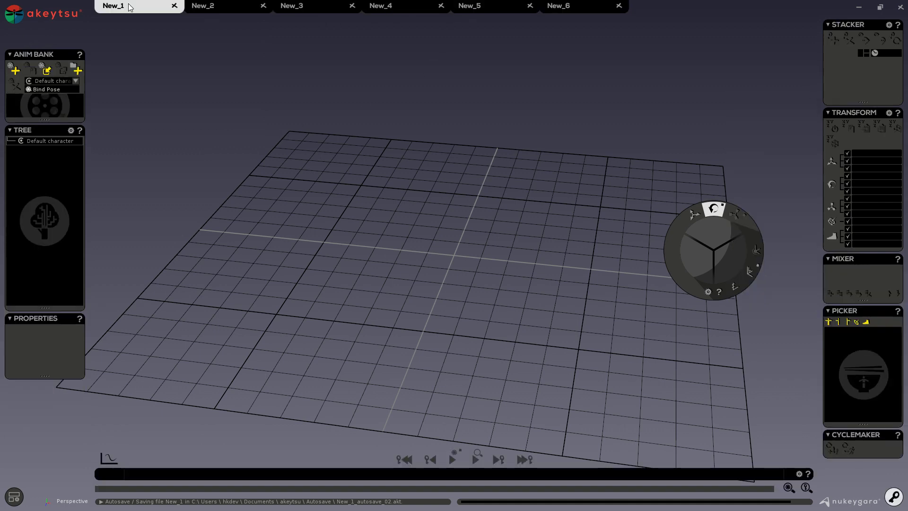
left_click(224, 5)
left_click(305, 7)
Step: Open the Wolf_Trailer_V1.akt scene file through Open Scene
left_click(9, 14)
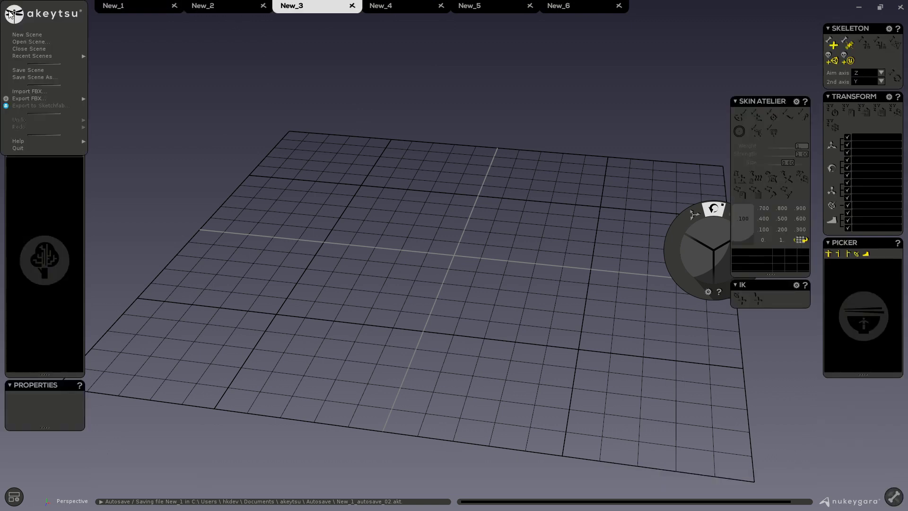
left_click(21, 42)
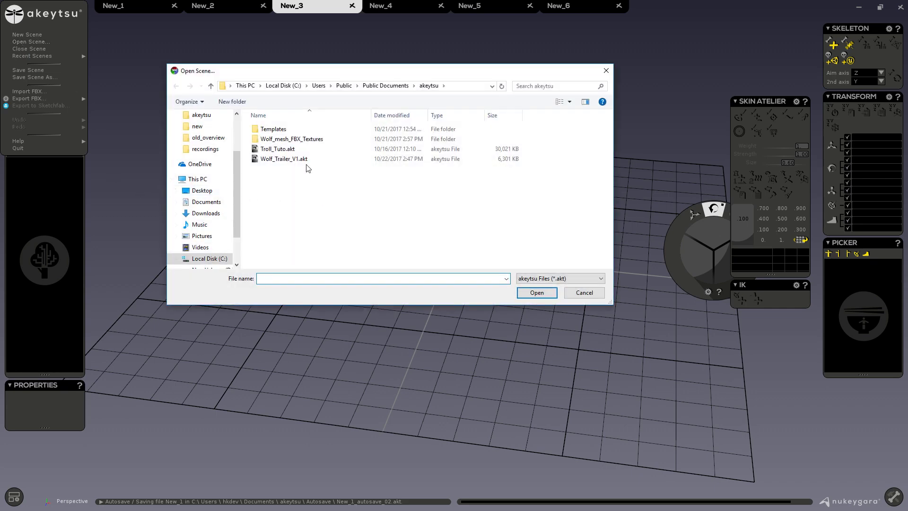
left_click(288, 162)
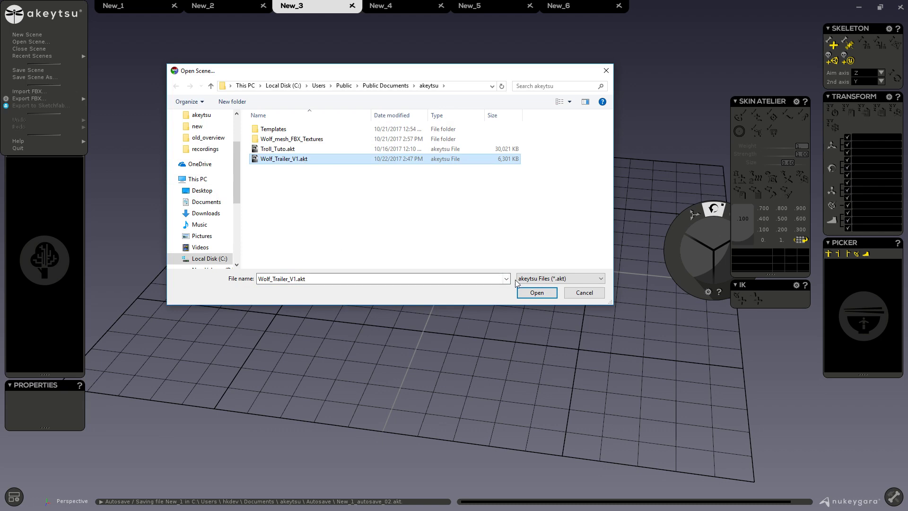
left_click(537, 293)
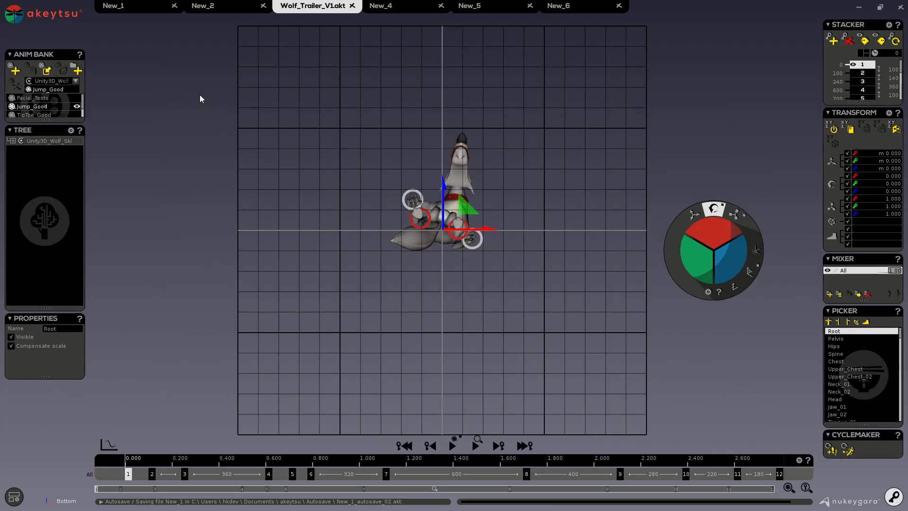
Step: Close the New_4, New_5 and New_6 scene tabs with Ctrl+W, leaving the main menu open
left_click(18, 14)
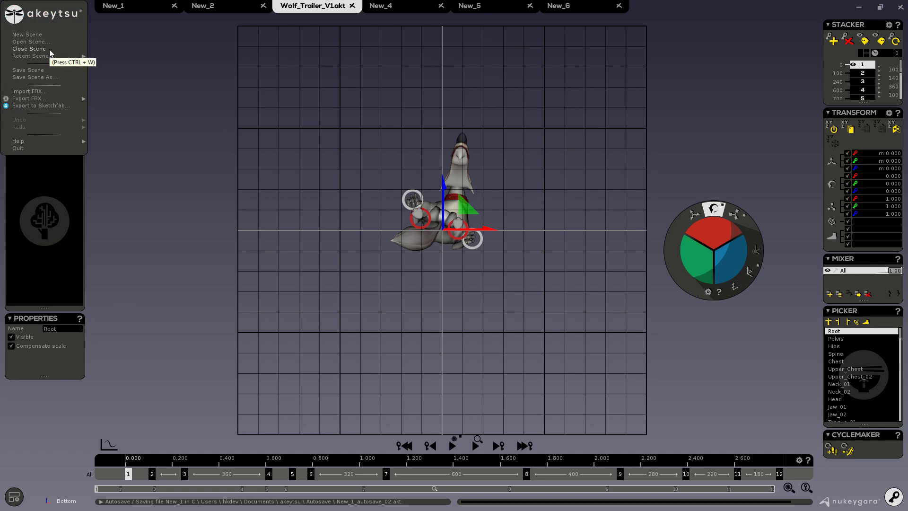
left_click(402, 5)
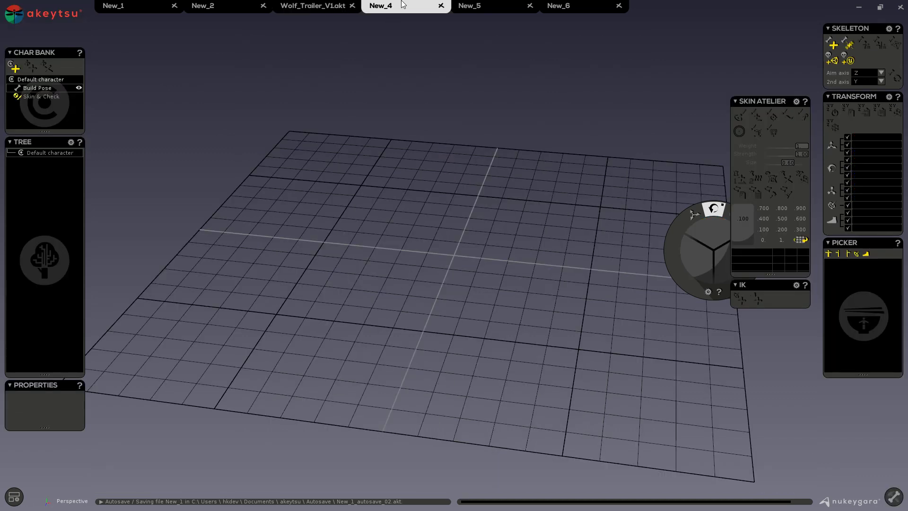
key("ctrl+w")
left_click(478, 5)
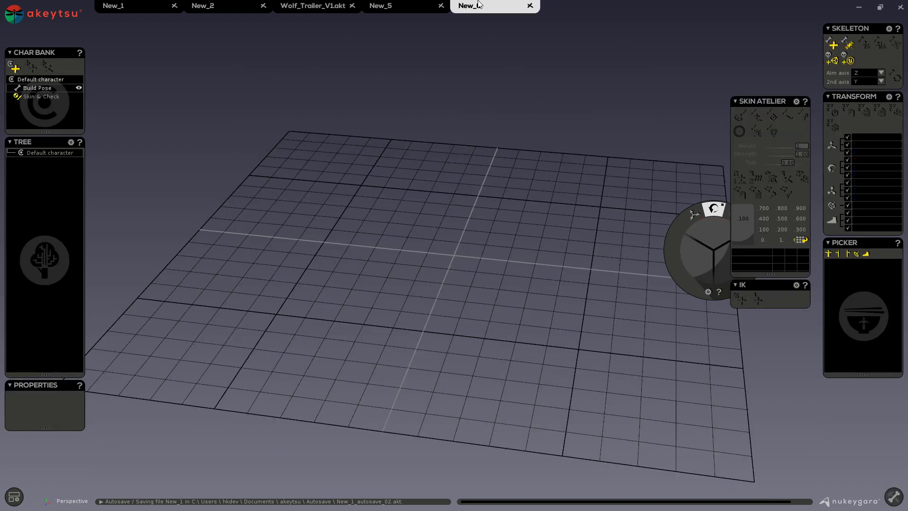
key("ctrl+w")
key("ctrl+w")
left_click(14, 16)
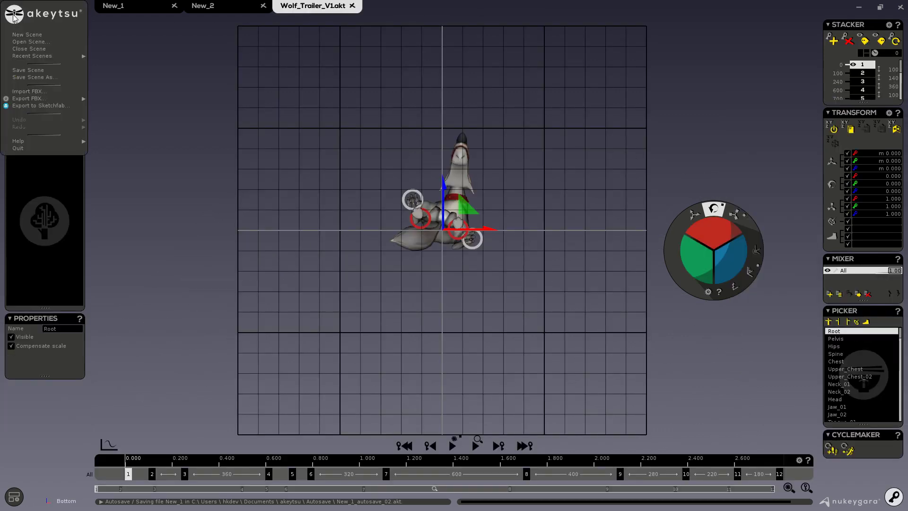
mouse_move(22, 56)
Step: Import Wolf_jump.fbx into New_2 with Ctrl+I, then go to New_1 and open the main menu
left_click(197, 8)
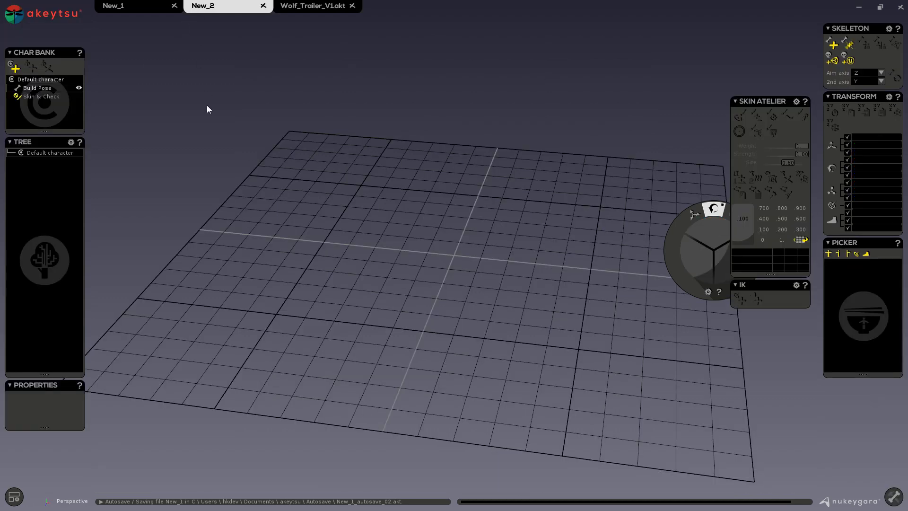
key("ctrl+i")
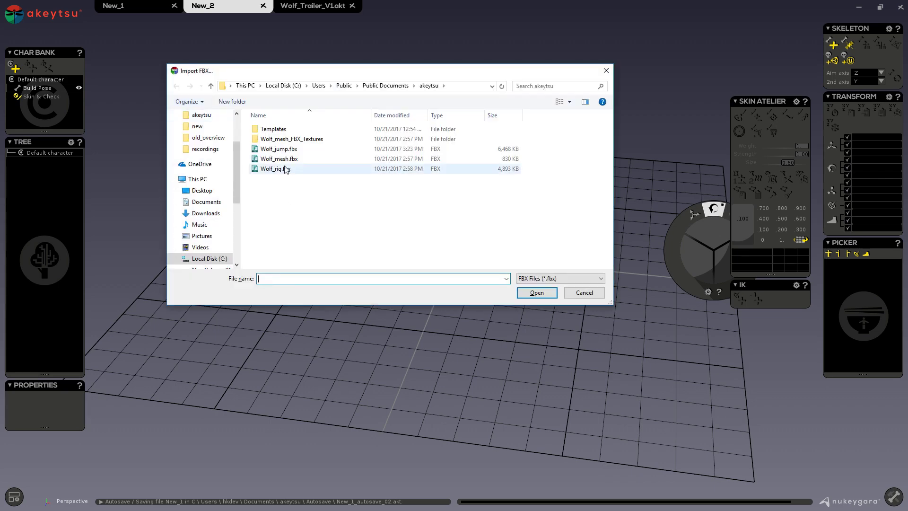
left_click(280, 149)
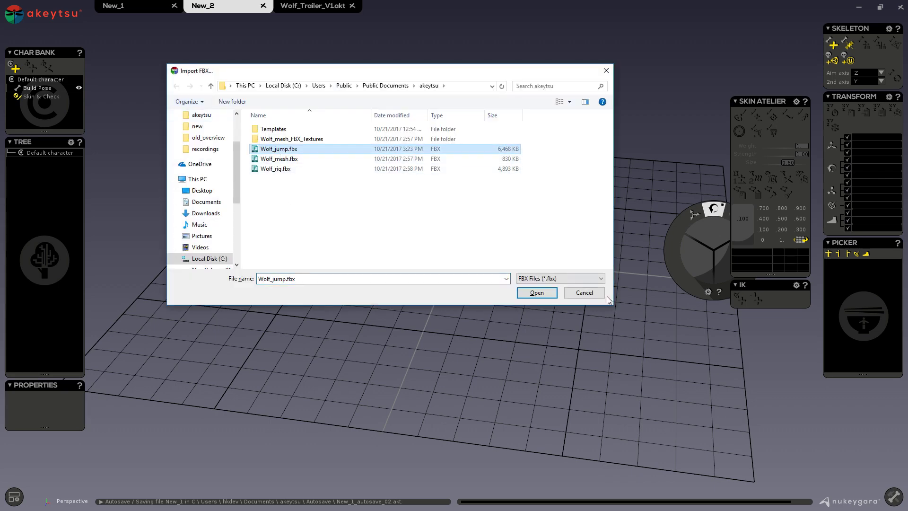
left_click(552, 295)
left_click(132, 6)
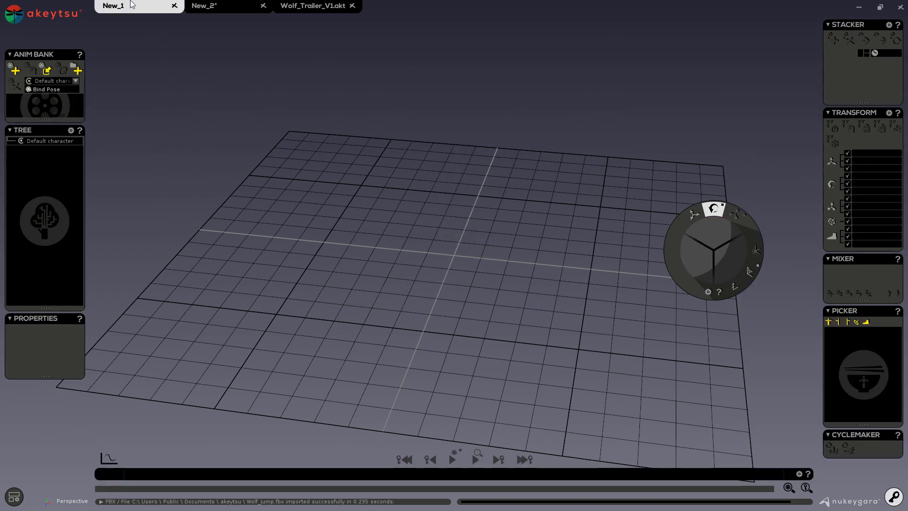
left_click(28, 15)
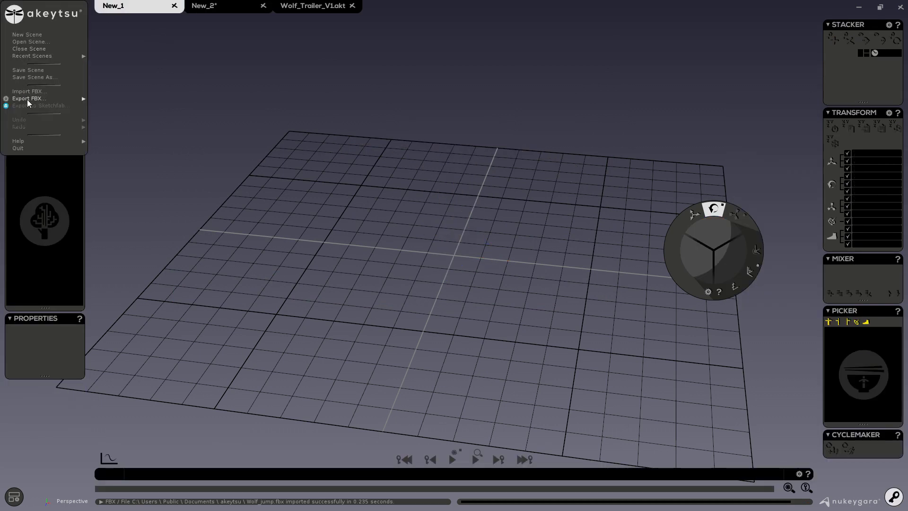
Step: Inspect the Export FBX preferences, close them, and switch to the New_2 scene
mouse_move(19, 102)
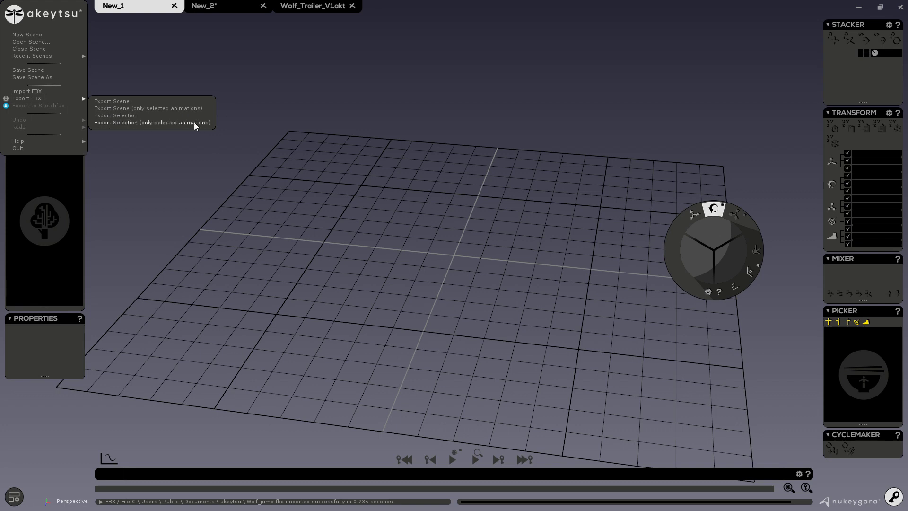
left_click(6, 99)
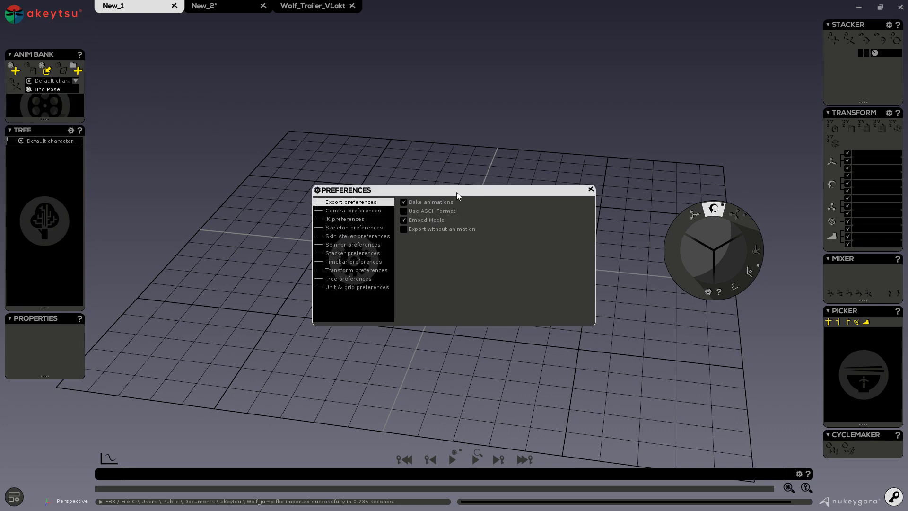
left_click_drag(456, 192, 447, 159)
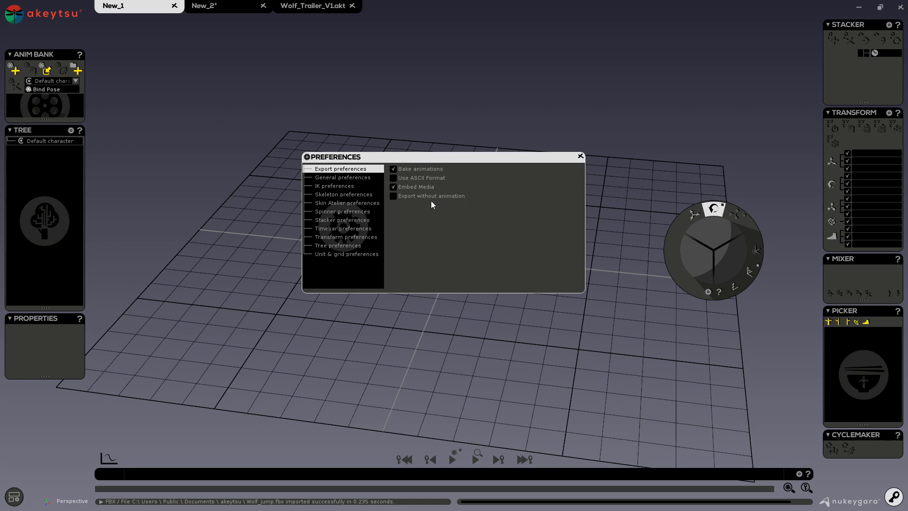
left_click(581, 158)
left_click(239, 5)
Step: Export the Wolf_Trailer_V1.akt scene to FBX under the name Wolf_03
left_click(323, 6)
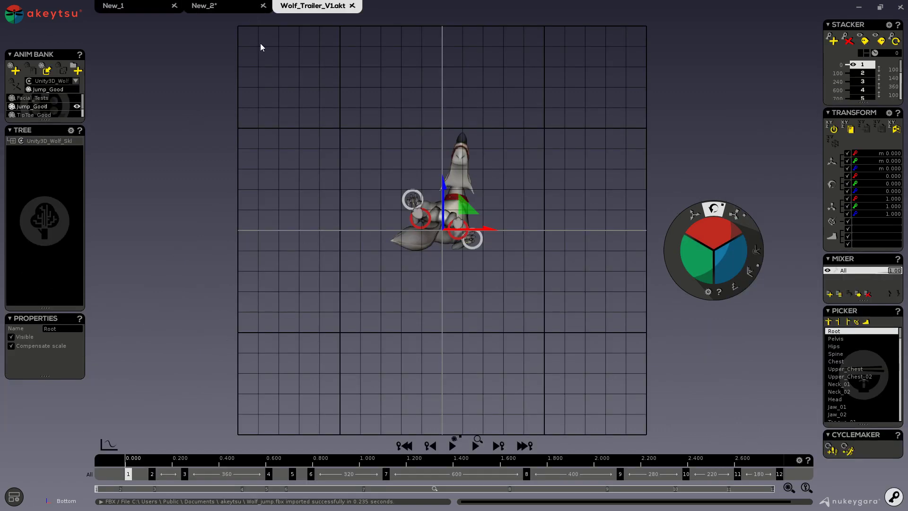
left_click(13, 17)
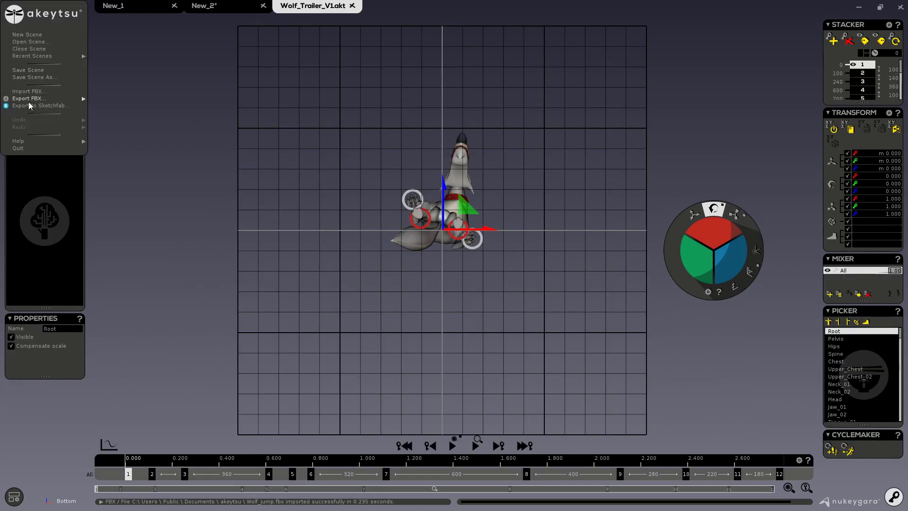
mouse_move(34, 99)
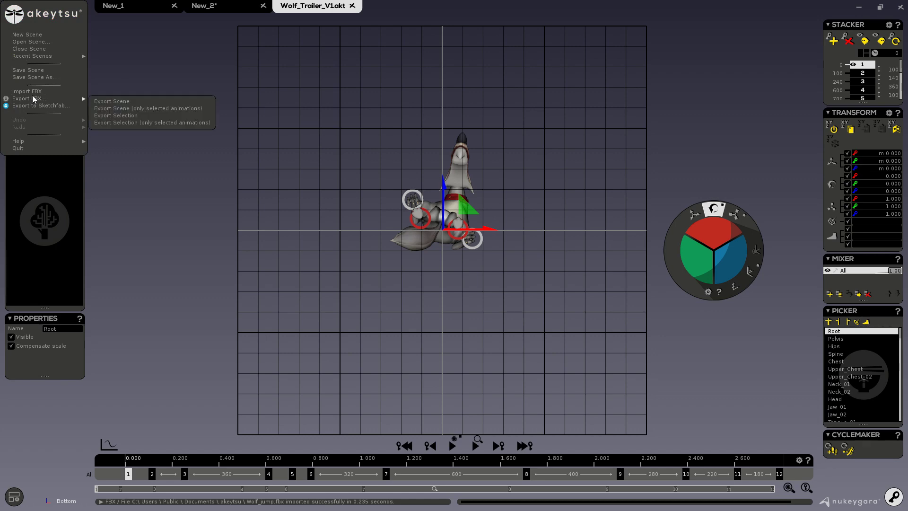
left_click(122, 105)
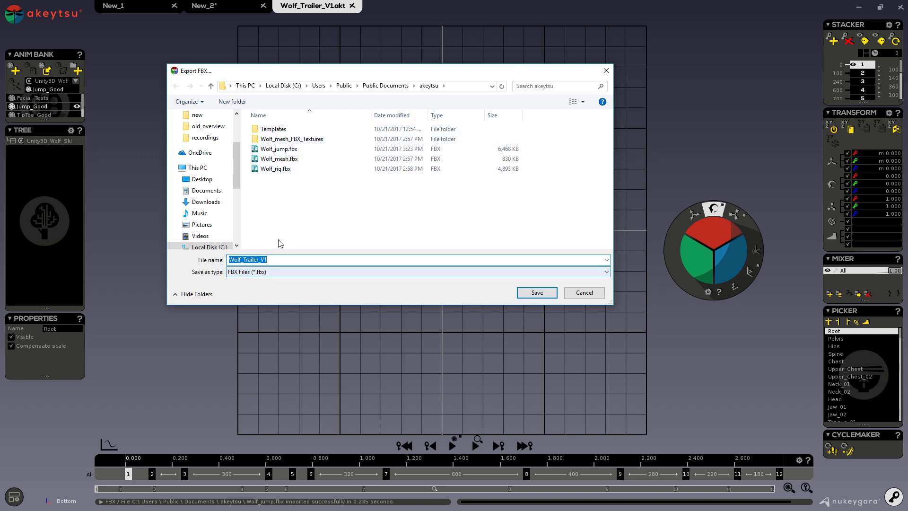
left_click(289, 258)
left_click_drag(269, 260, 244, 260)
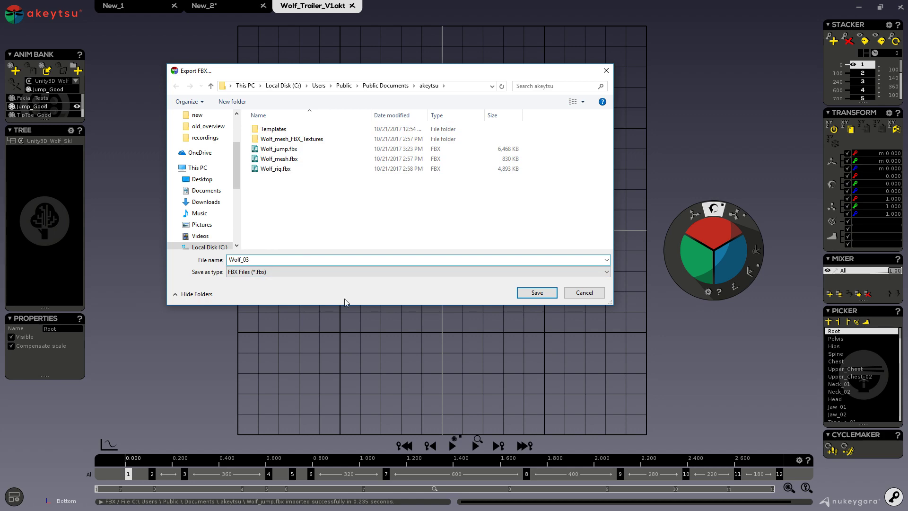
left_click(539, 292)
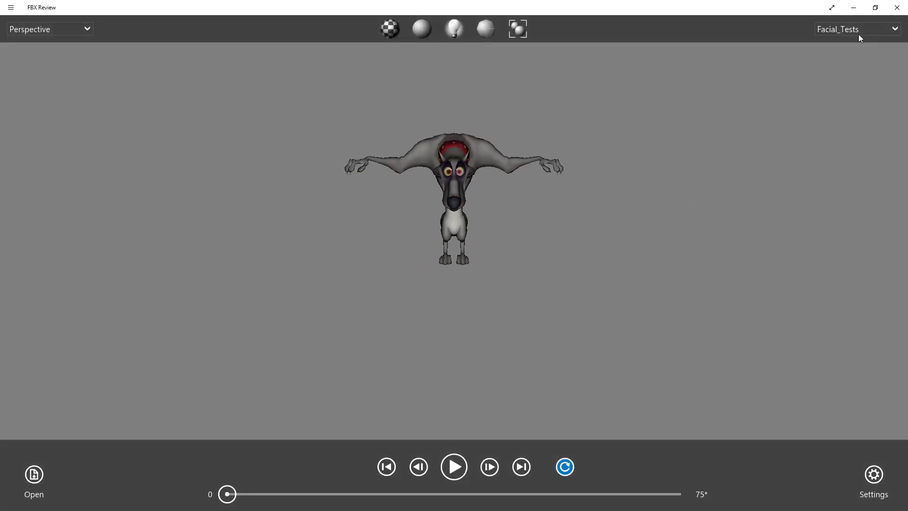
Step: Play the Facial_Tests, TipToe_Good and Jump_Good takes of Wolf_03.fbx one after another
left_click(856, 29)
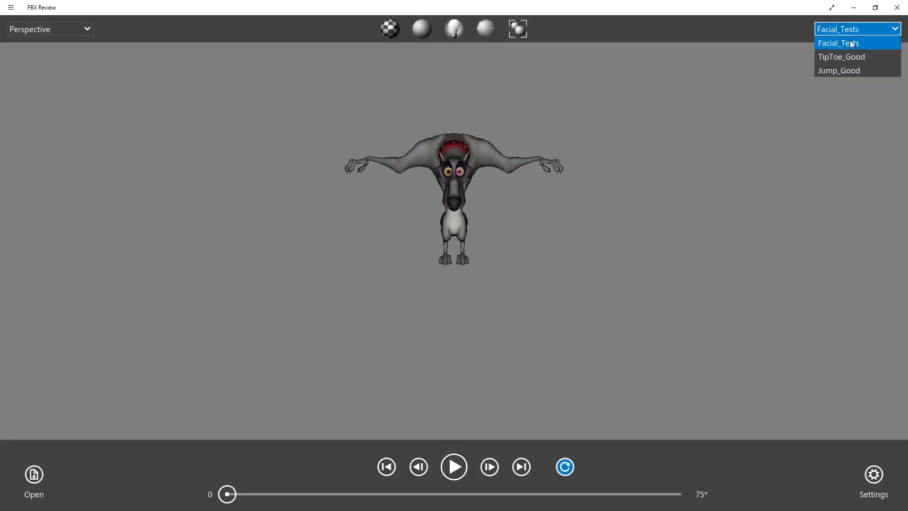
left_click(847, 44)
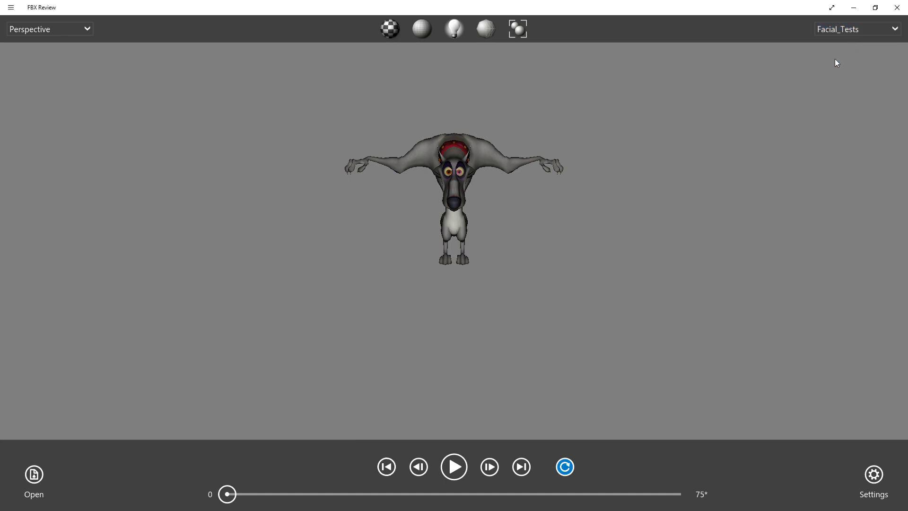
key("space")
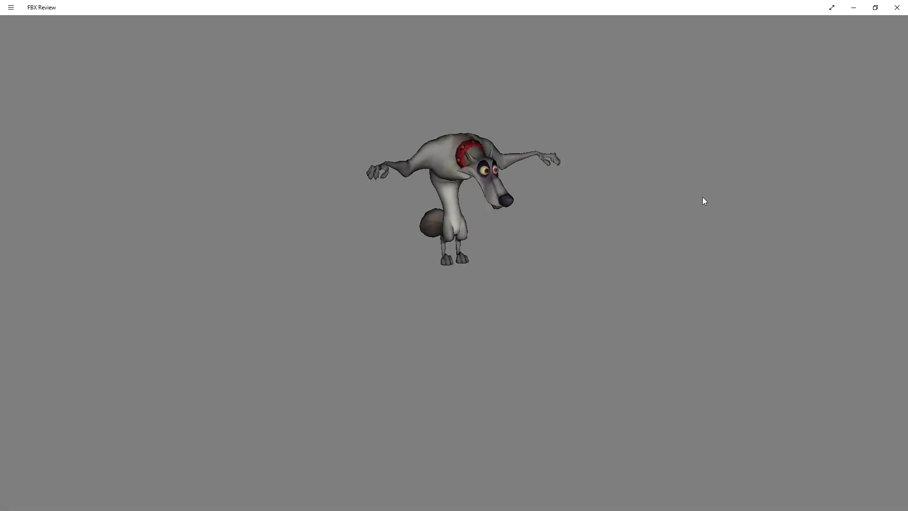
left_click(835, 31)
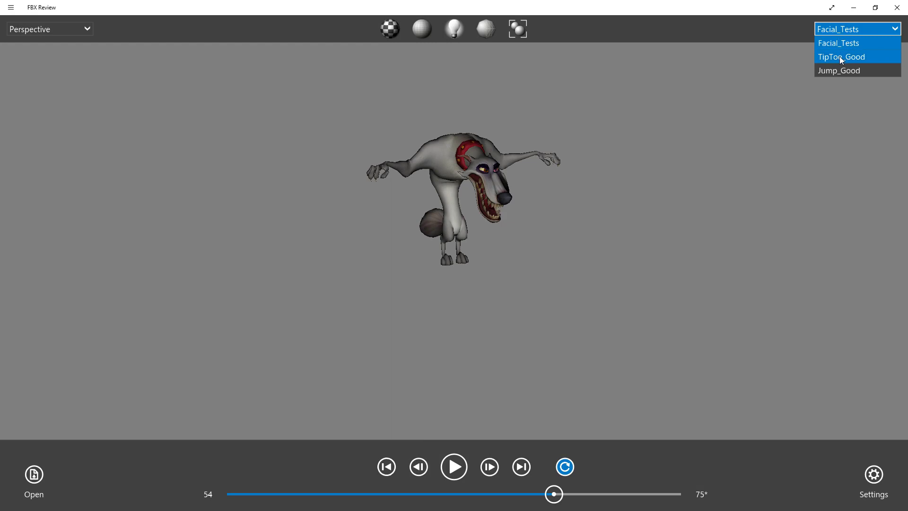
left_click(839, 56)
key("space")
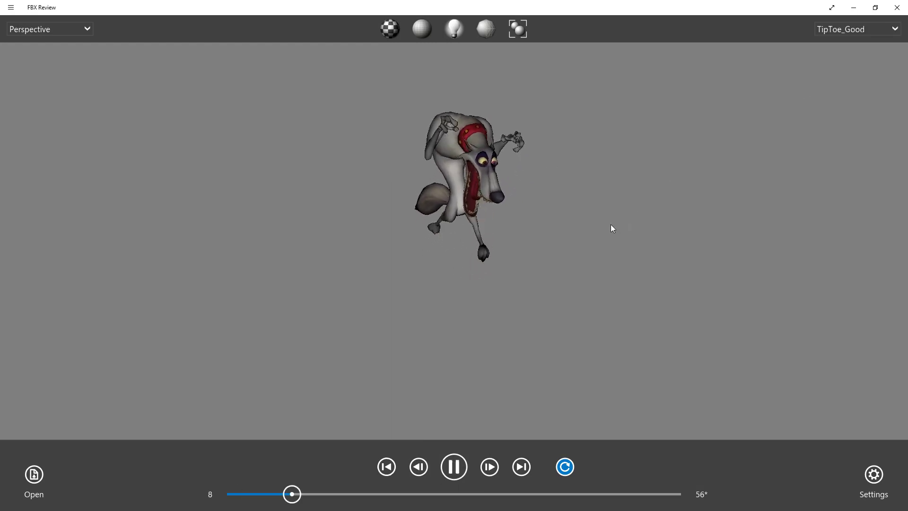
key("space")
left_click(818, 35)
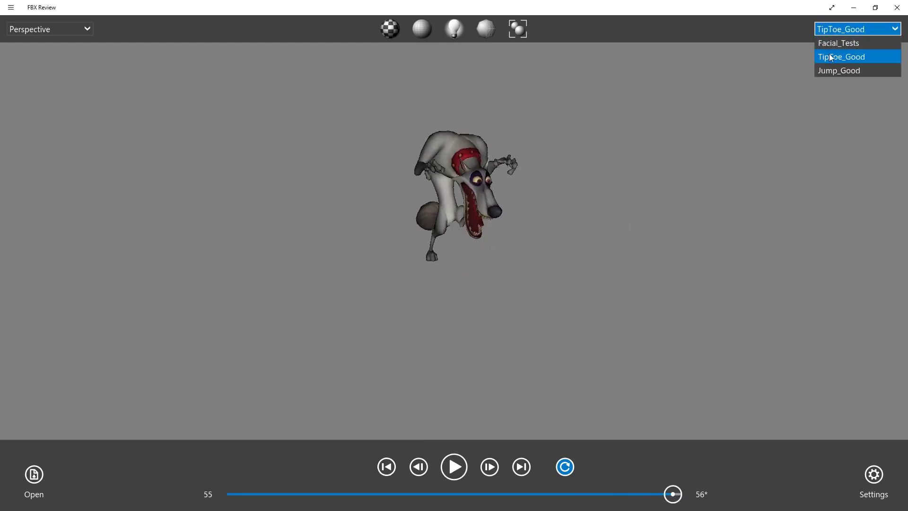
left_click(835, 71)
key("space")
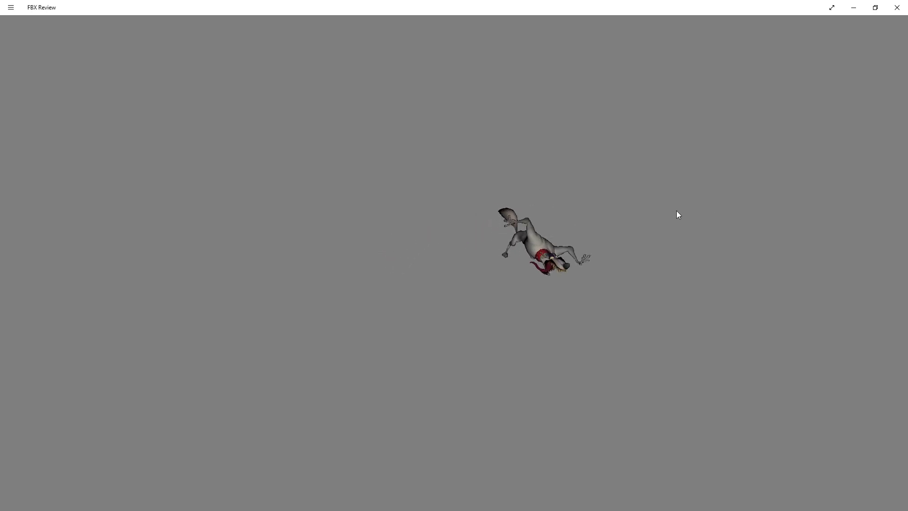
Step: Close FBX Review, open Export to Sketchfab, and dismiss its login without signing in
left_click(896, 7)
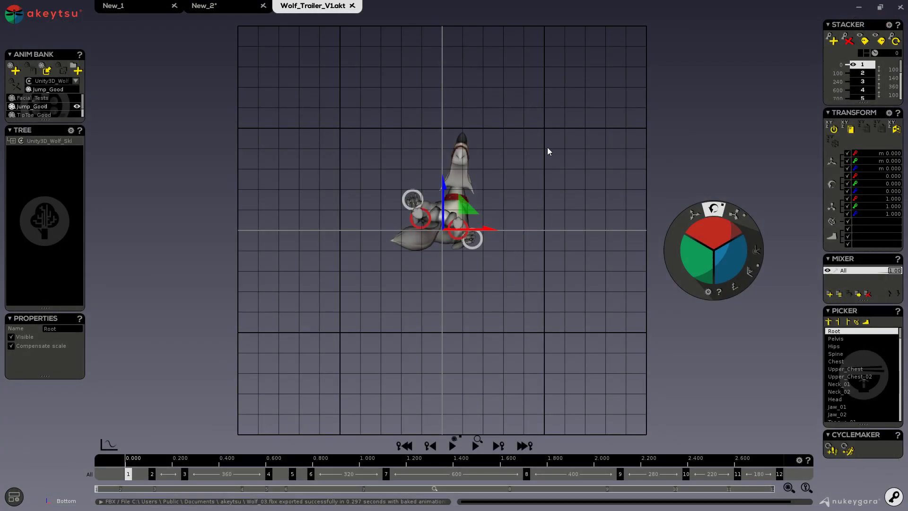
left_click(18, 18)
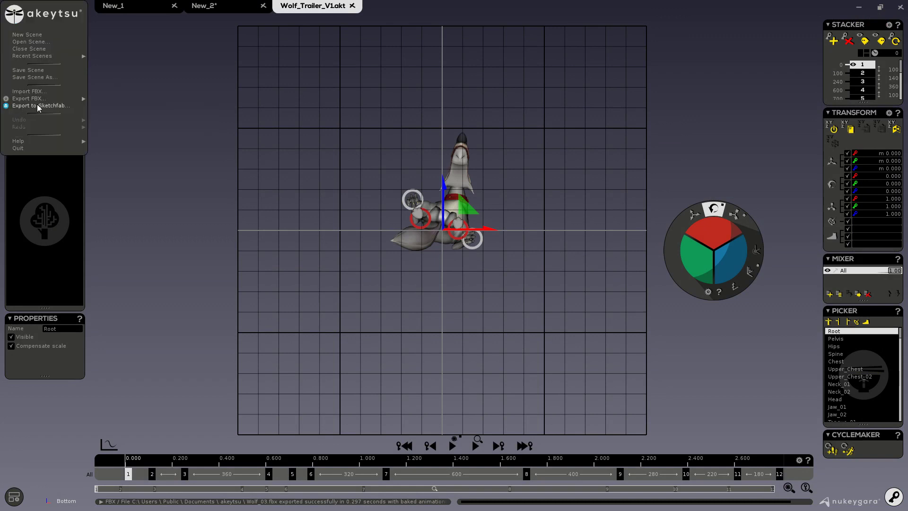
left_click(39, 108)
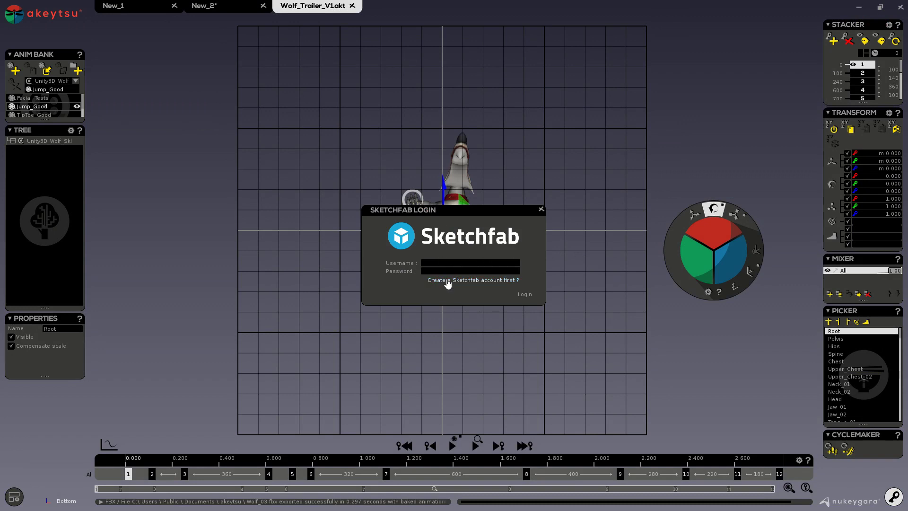
left_click(541, 209)
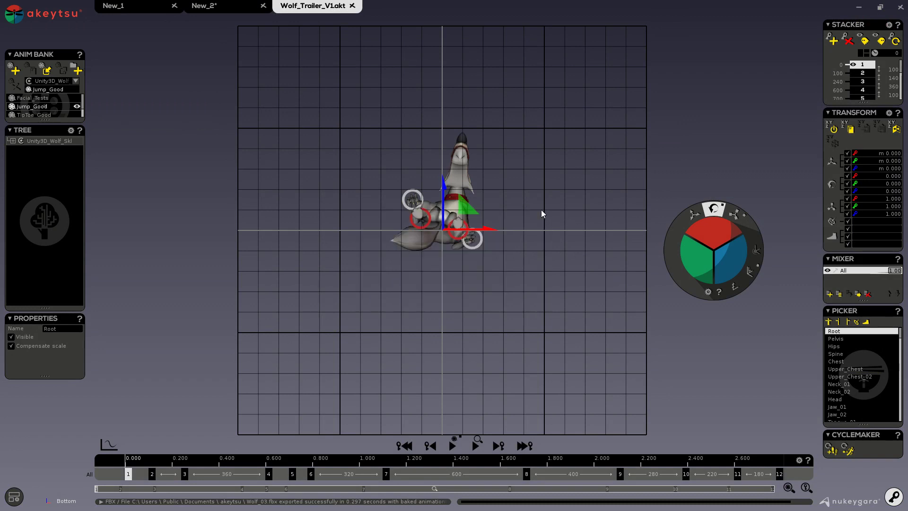
left_click(14, 14)
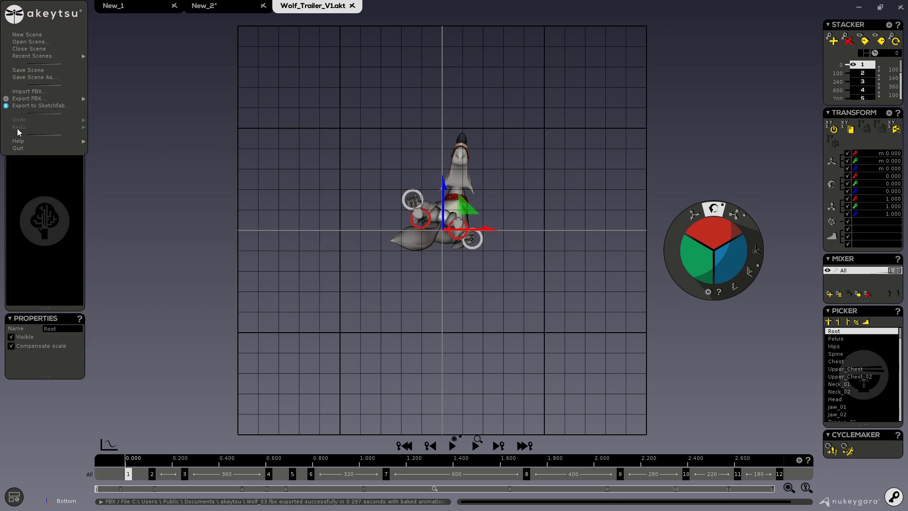
left_click(289, 176)
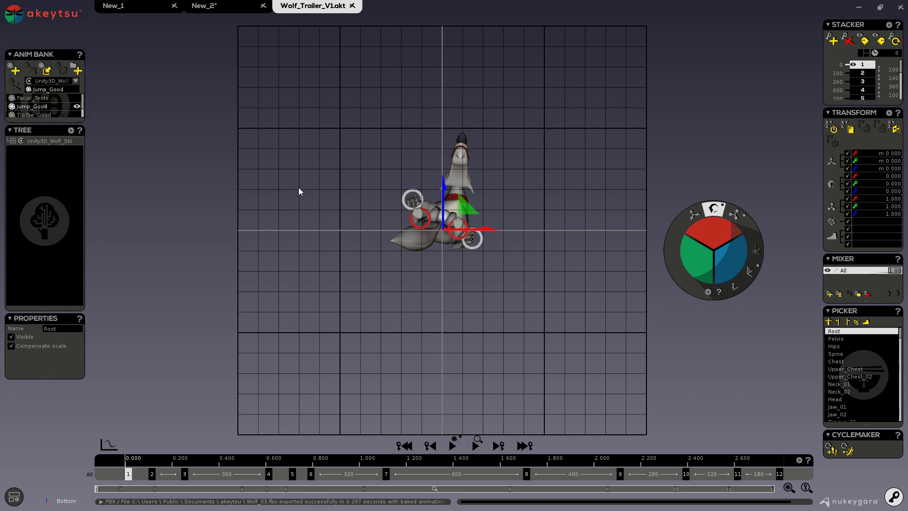
Step: Switch to perspective view, rotate the UpperArm_R bone, and undo/redo it, leaving it undone
key("p")
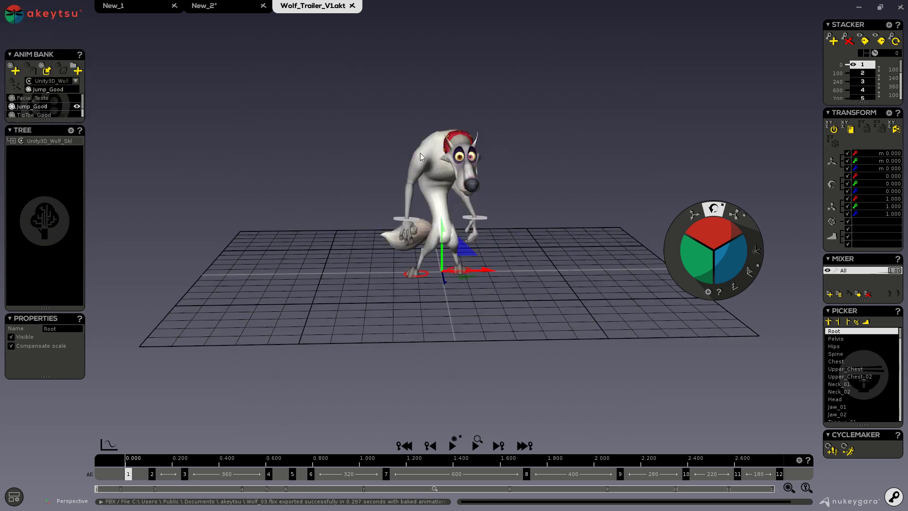
left_click(420, 152)
left_click_drag(383, 137, 462, 241)
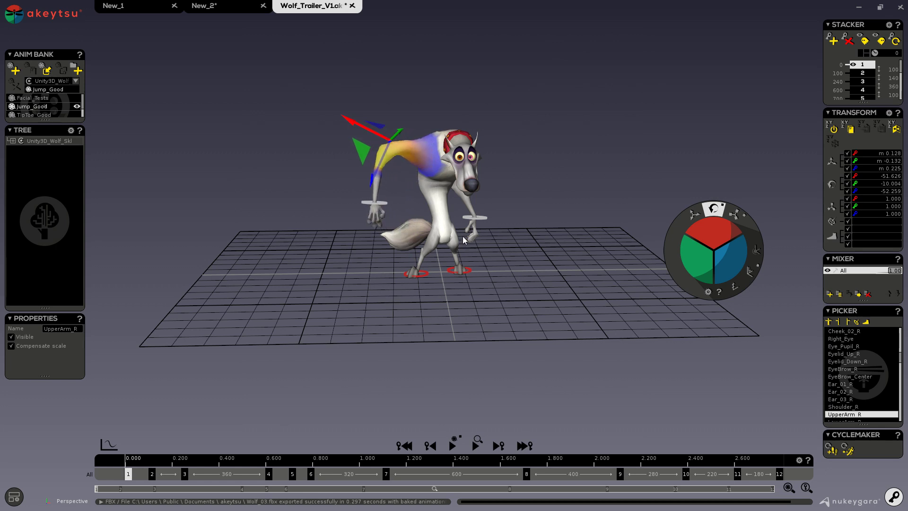
key("ctrl+z")
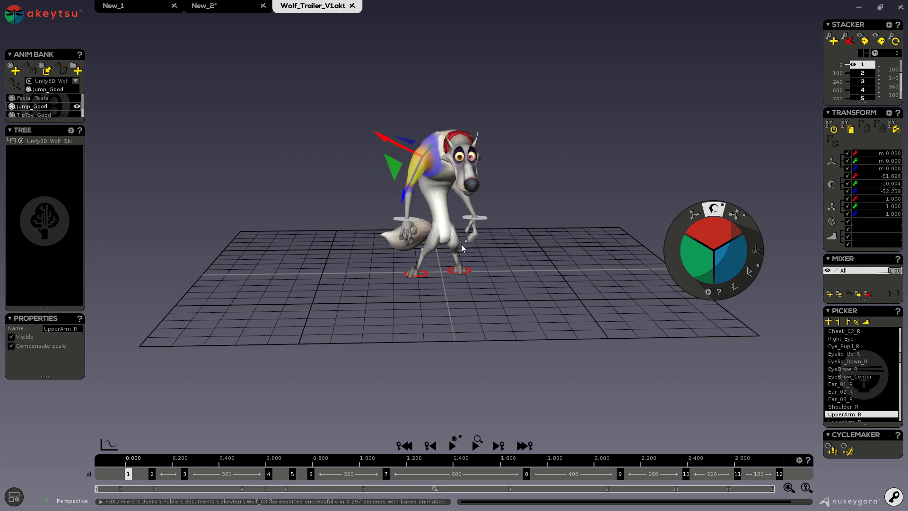
key("ctrl+y")
key("ctrl+z")
key("ctrl+y")
key("ctrl+z")
Step: View the About information under Help, close it, then open and dismiss the main menu
left_click(15, 18)
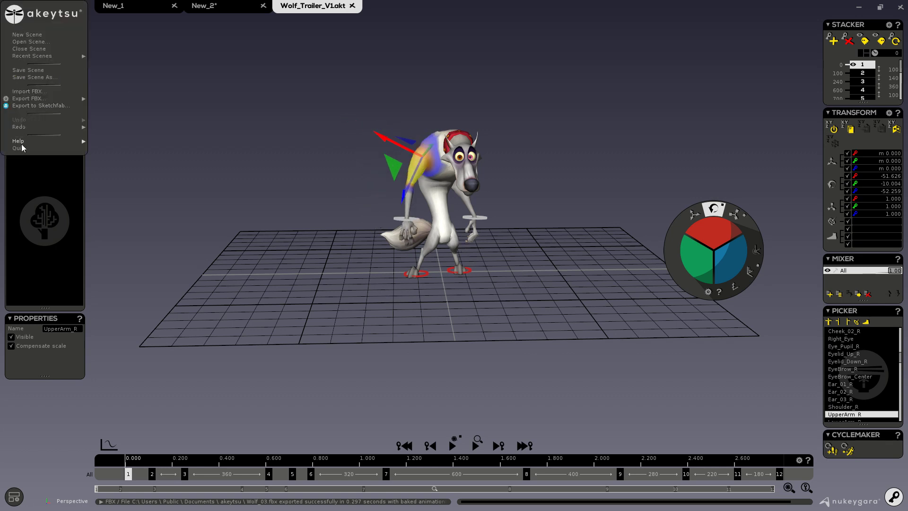
mouse_move(19, 142)
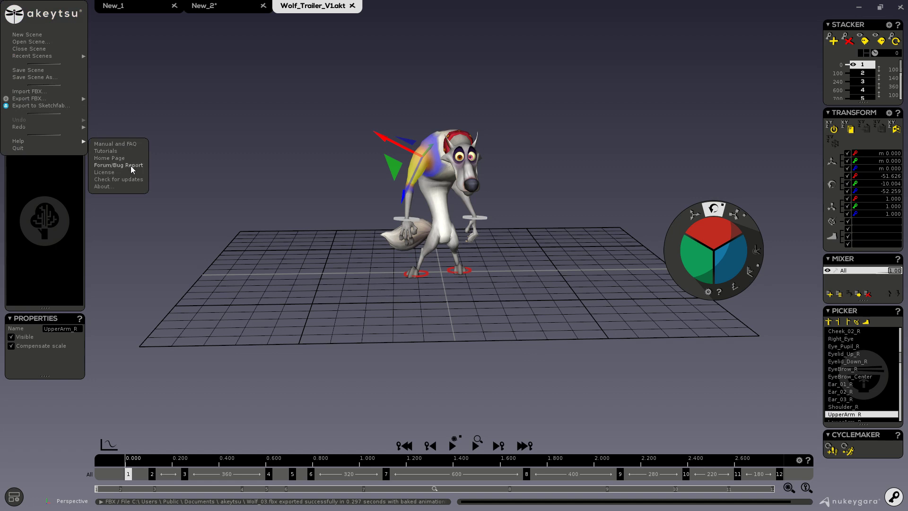
left_click(103, 186)
left_click(541, 205)
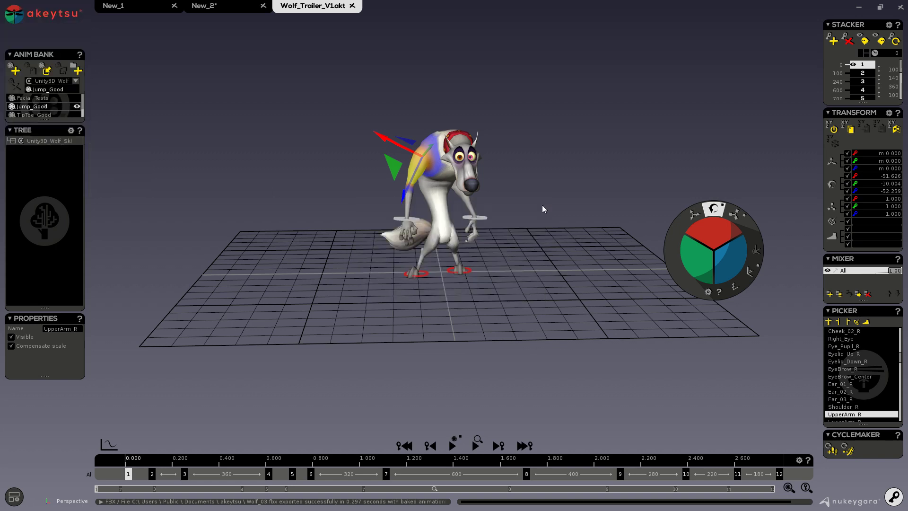
left_click(16, 15)
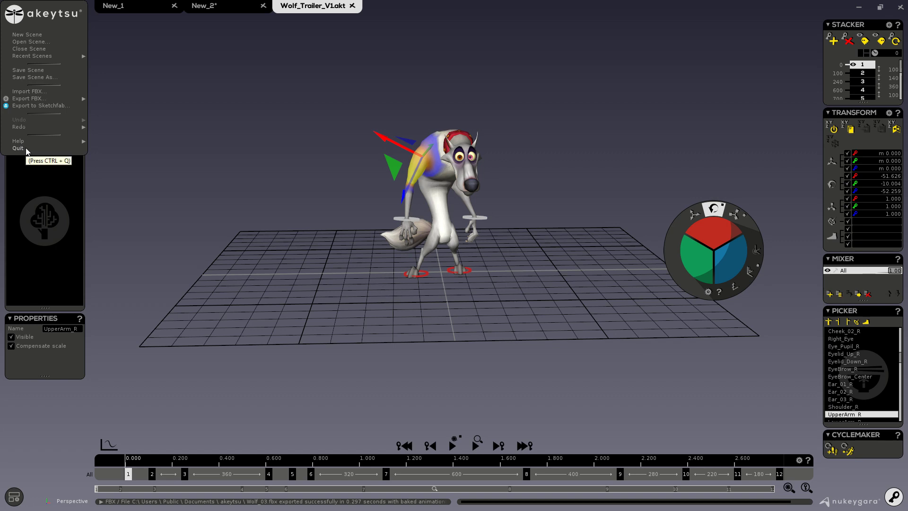
left_click(192, 103)
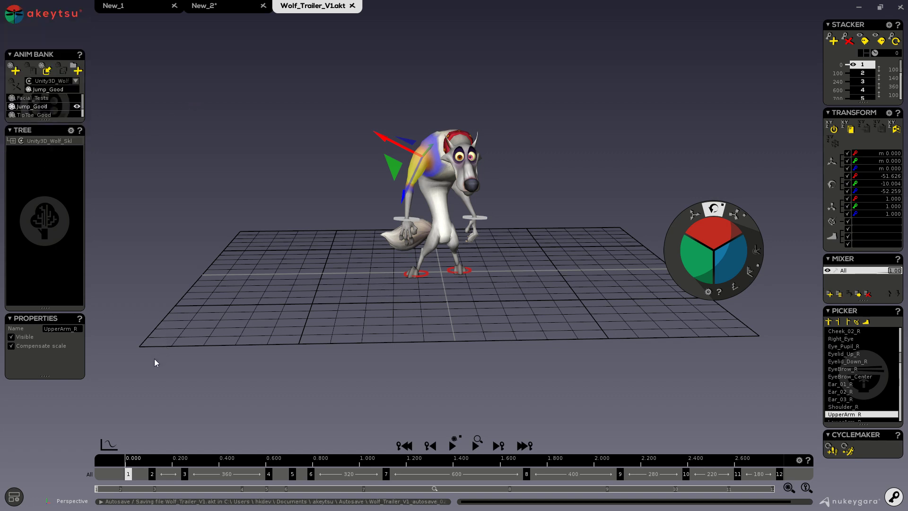
Step: Switch the viewport shading between wireframe, smooth shaded and shaded with wireframe, using keys 4, 5 and 6
left_click(14, 497)
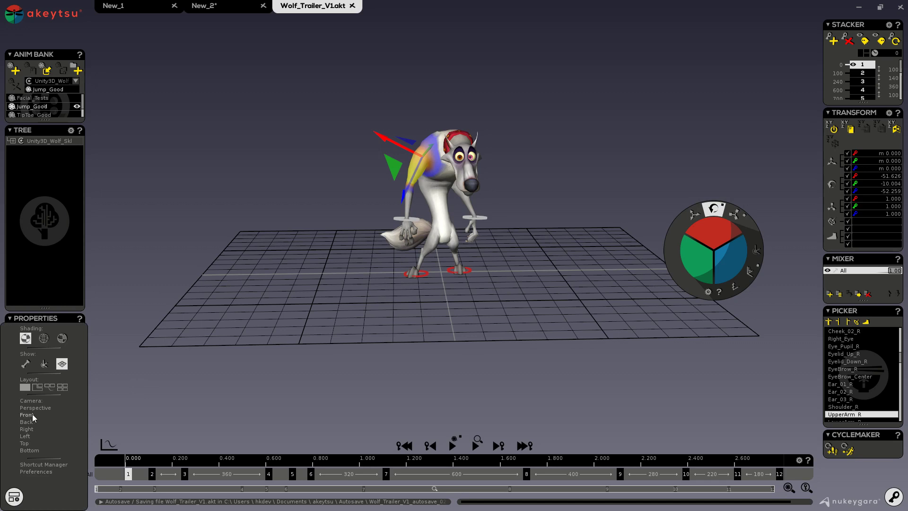
left_click(44, 339)
left_click(61, 339)
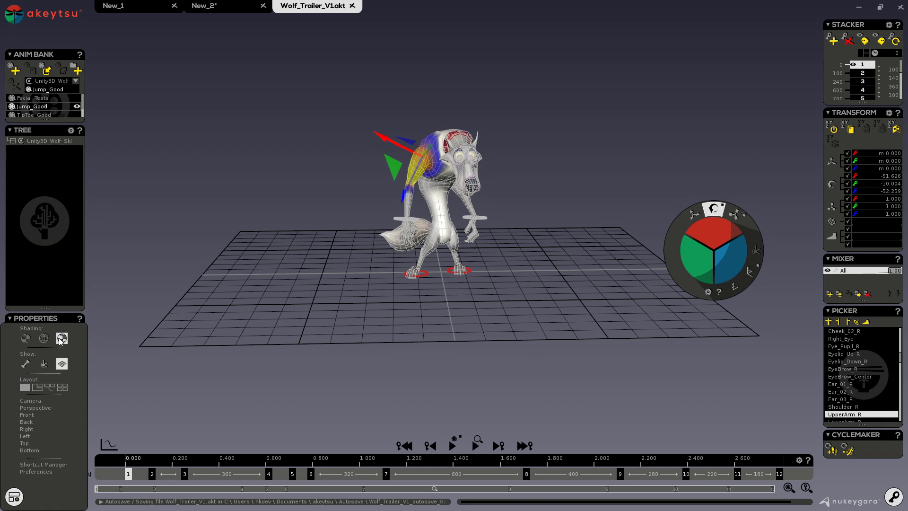
key("4")
key("5")
key("6")
Step: Toggle the skeleton bones, controller markers and floor grid on and off, leaving the bones hidden
left_click(27, 364)
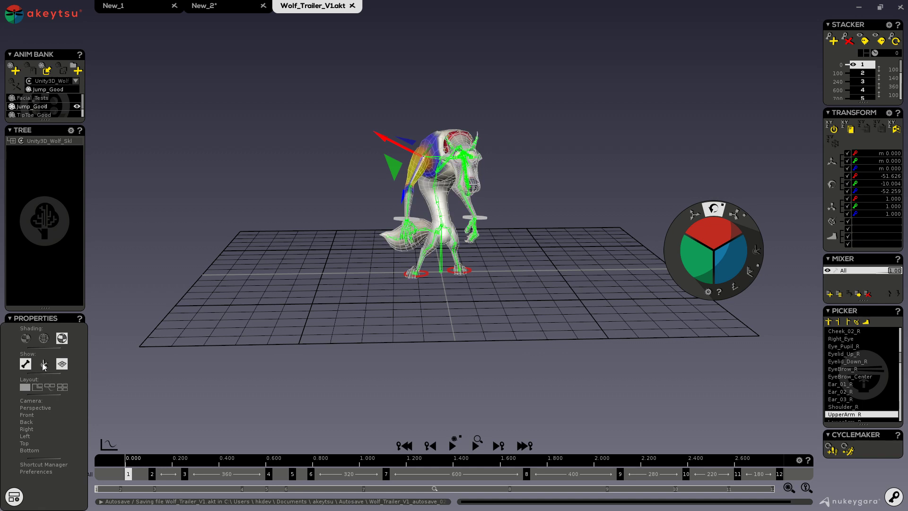
left_click(45, 365)
left_click(44, 365)
left_click(45, 365)
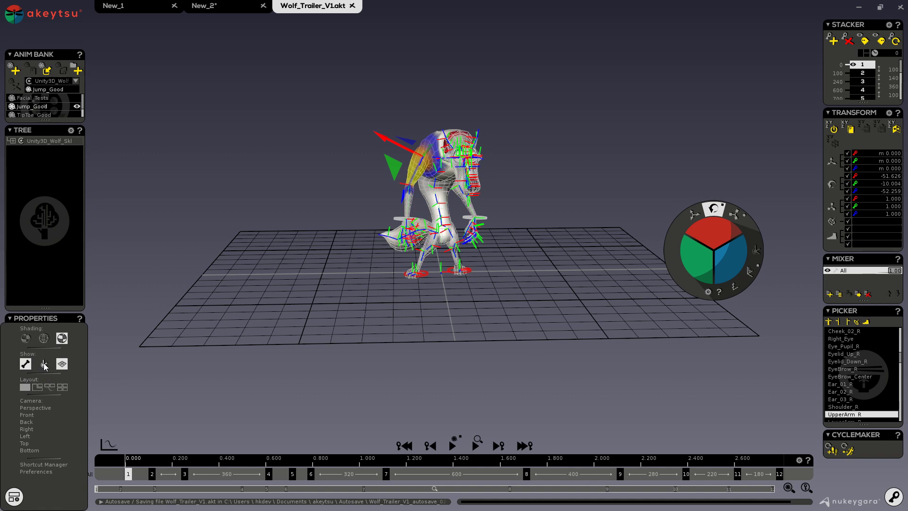
left_click(45, 365)
left_click(62, 365)
left_click(62, 364)
left_click(47, 366)
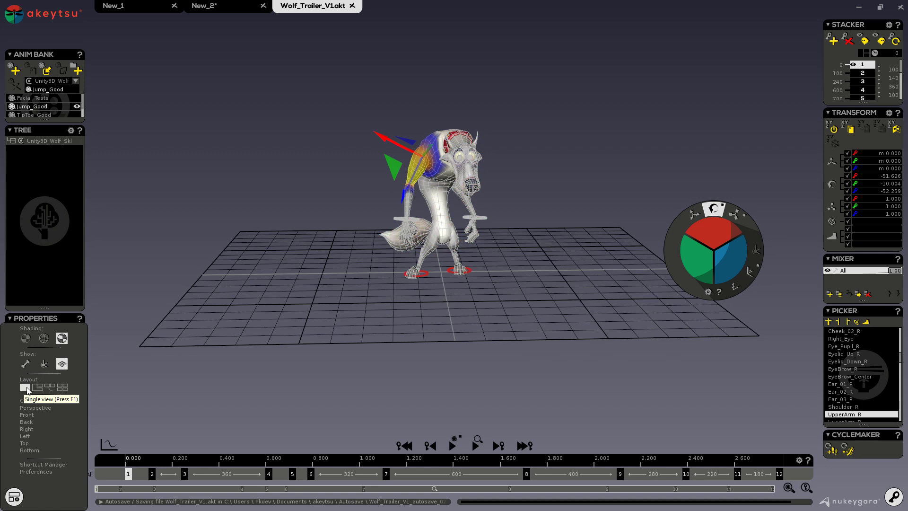
left_click(39, 387)
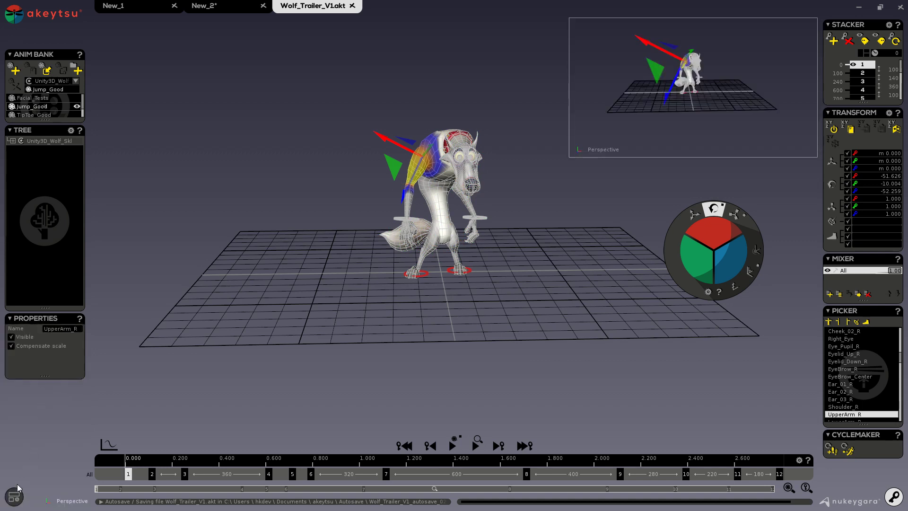
left_click(14, 496)
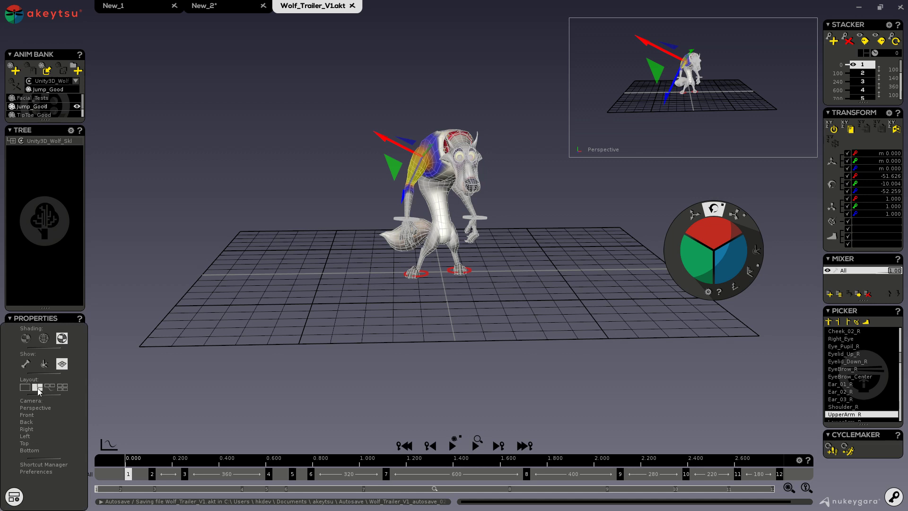
left_click(50, 385)
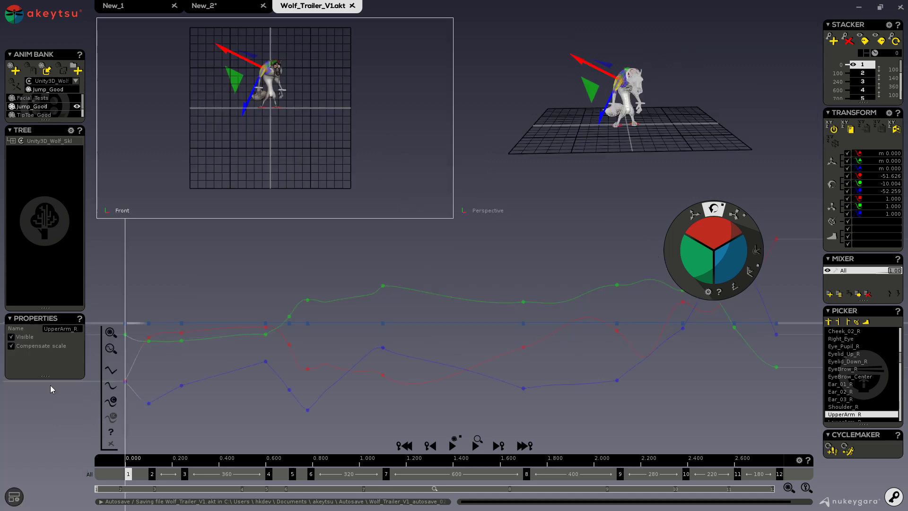
left_click(14, 496)
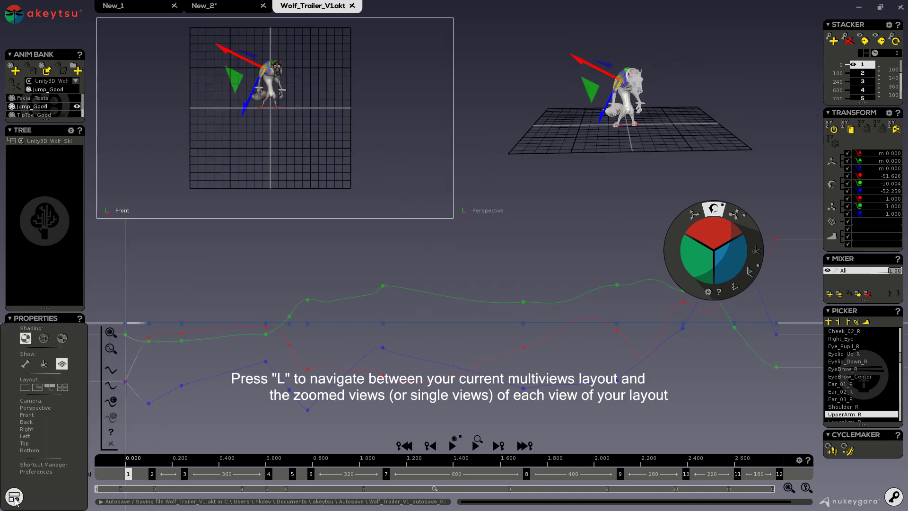
left_click(62, 387)
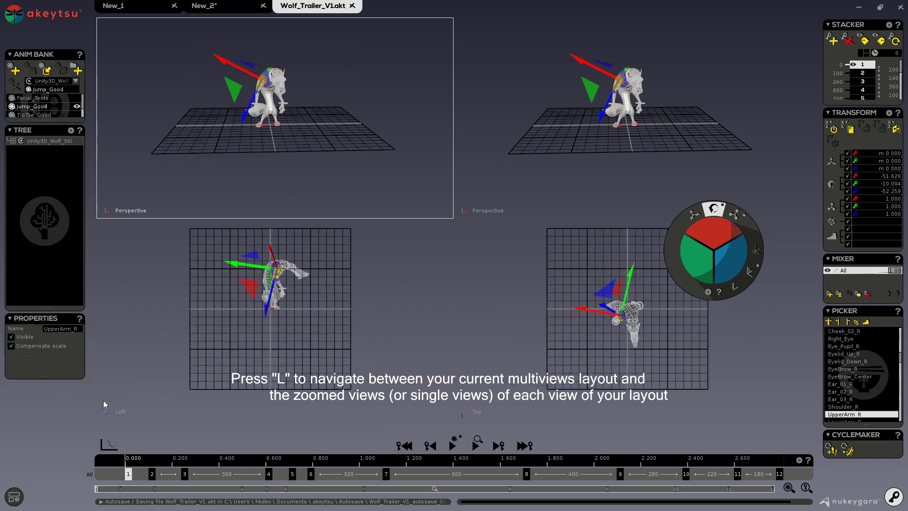
key("l")
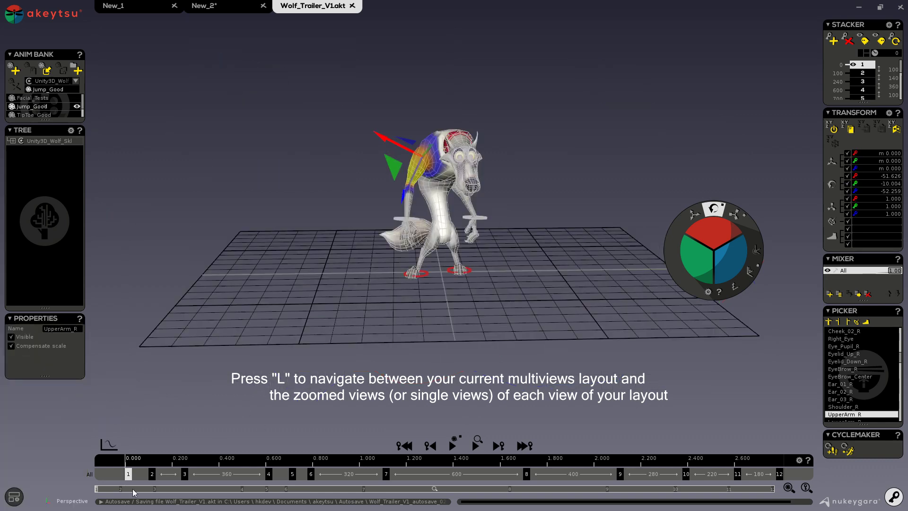
left_click(14, 496)
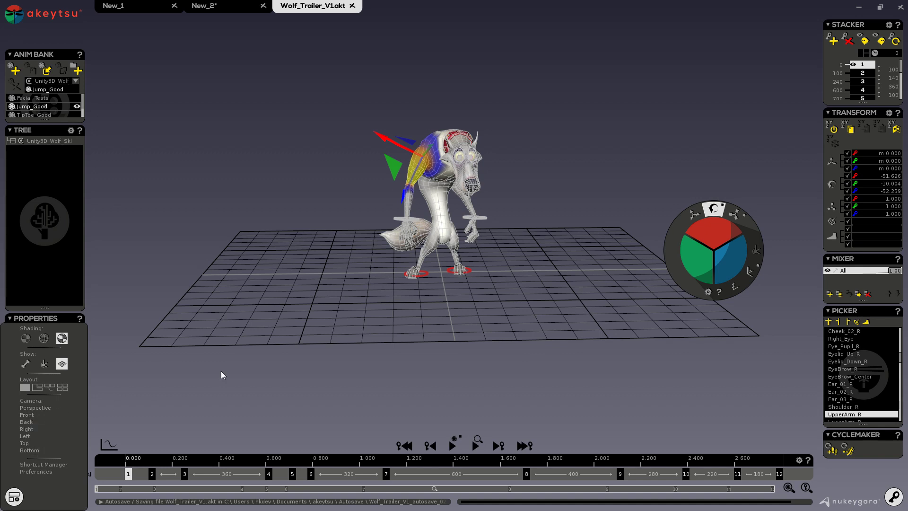
key("4")
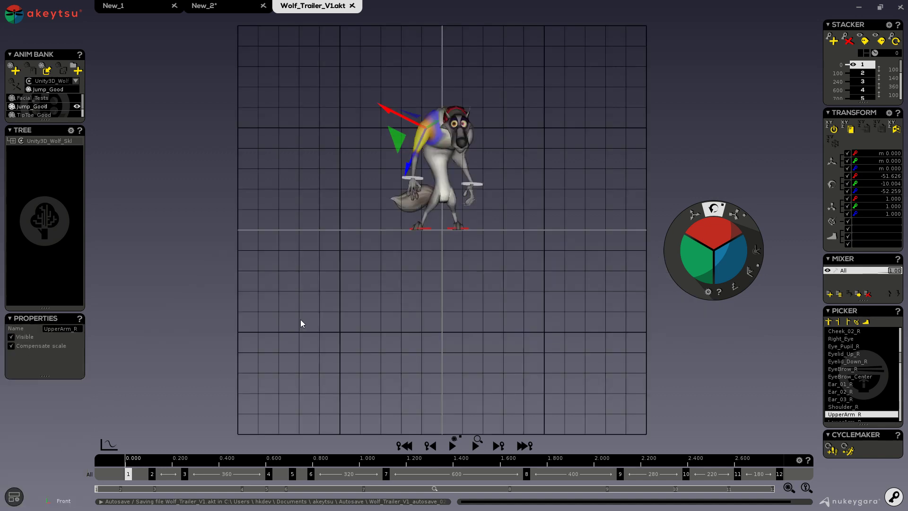
key("6")
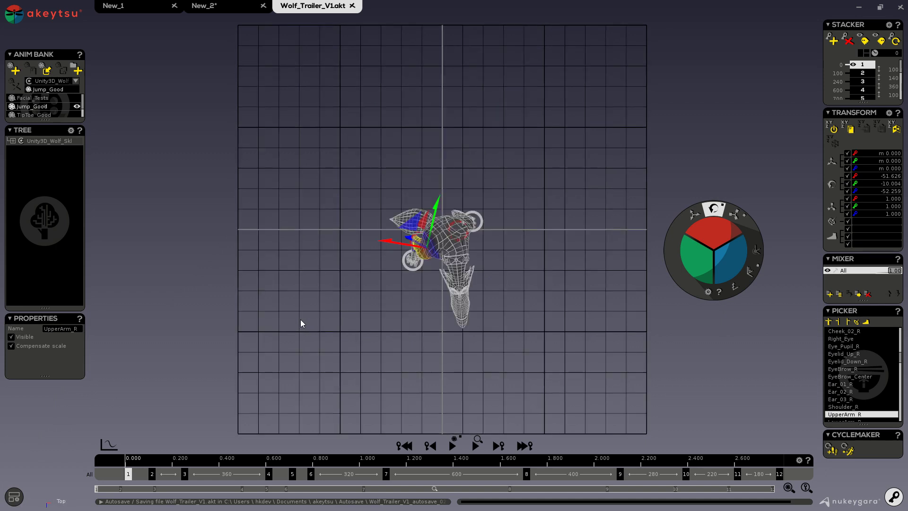
key("1")
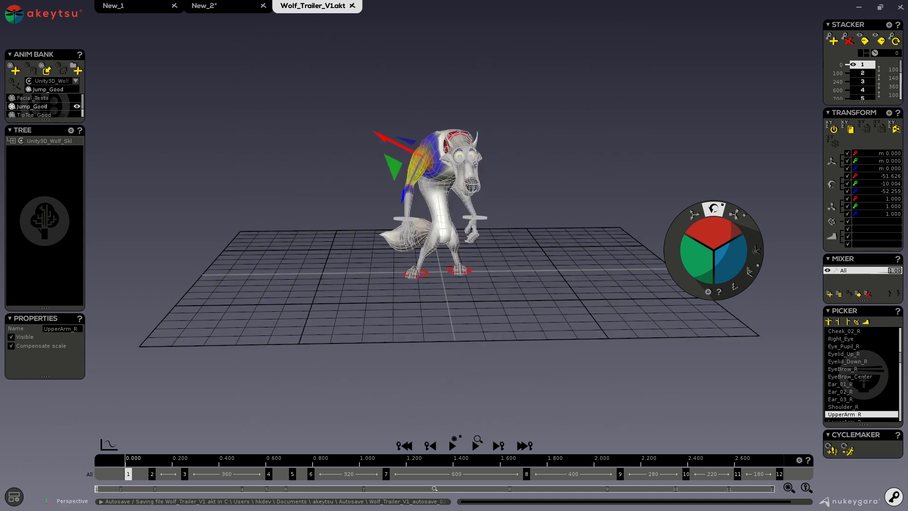
left_click(11, 501)
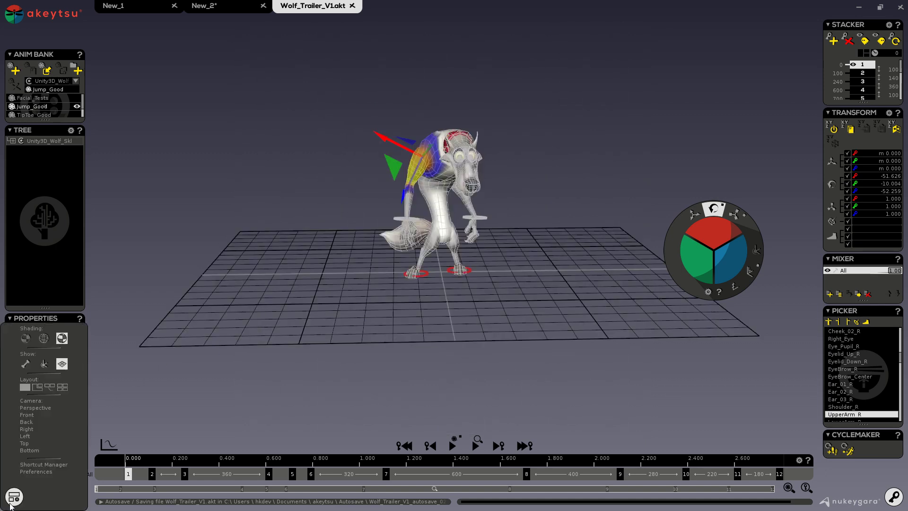
Step: Scroll through the Shortcut Manager's keyboard shortcut list, then close it
left_click(25, 463)
scroll(475, 254, "down", 10)
scroll(475, 261, "up", 10)
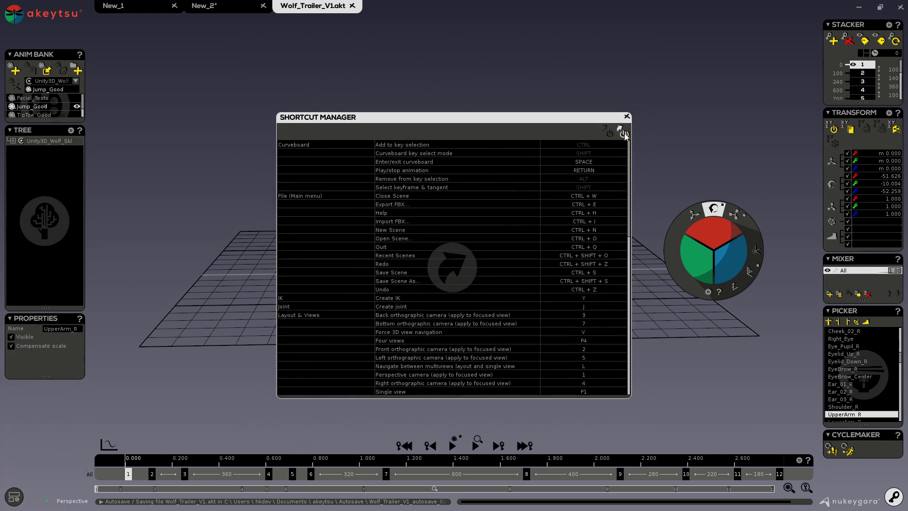
left_click(626, 117)
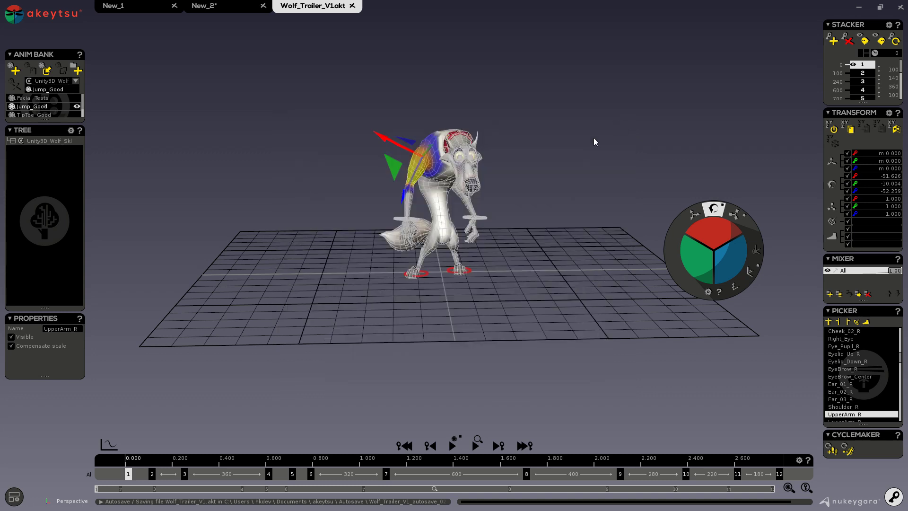
Step: Open Preferences, move the window up-left, and view the General, IK and Skeleton pages
left_click(15, 496)
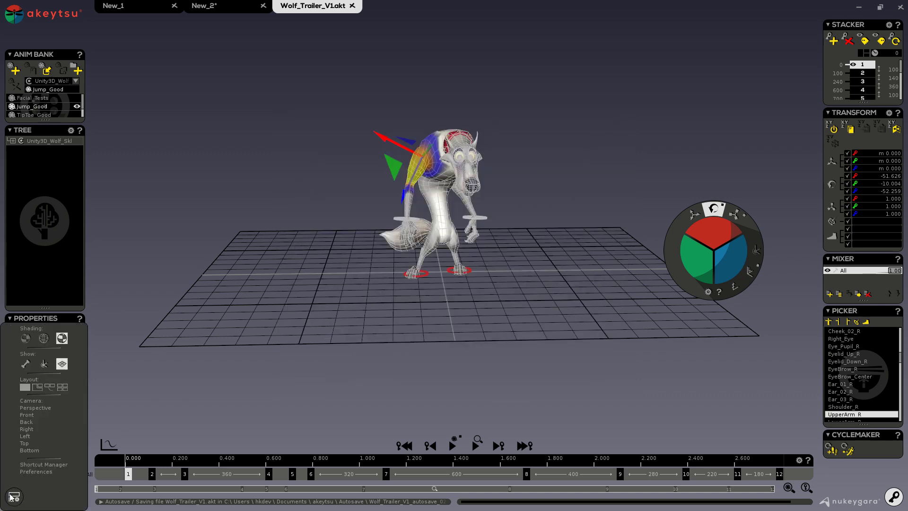
left_click(35, 470)
left_click_drag(415, 194, 322, 127)
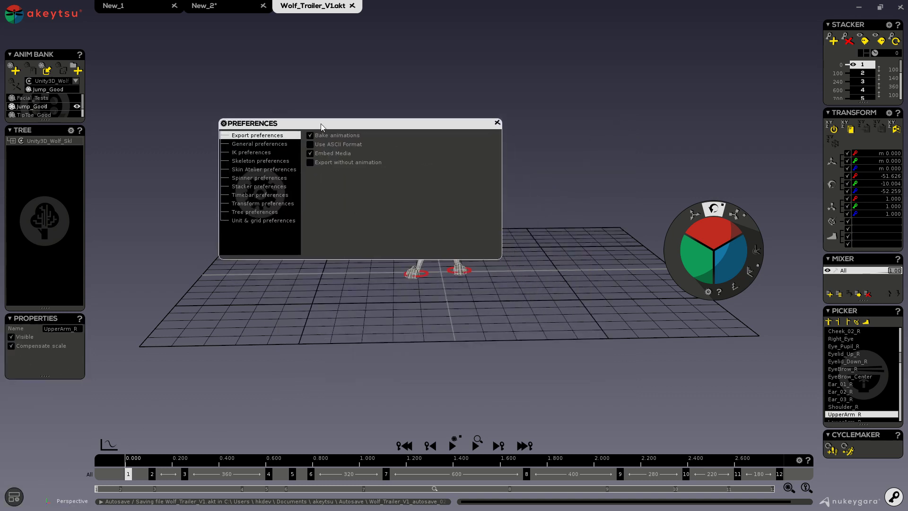
left_click(262, 145)
left_click(263, 152)
left_click(268, 161)
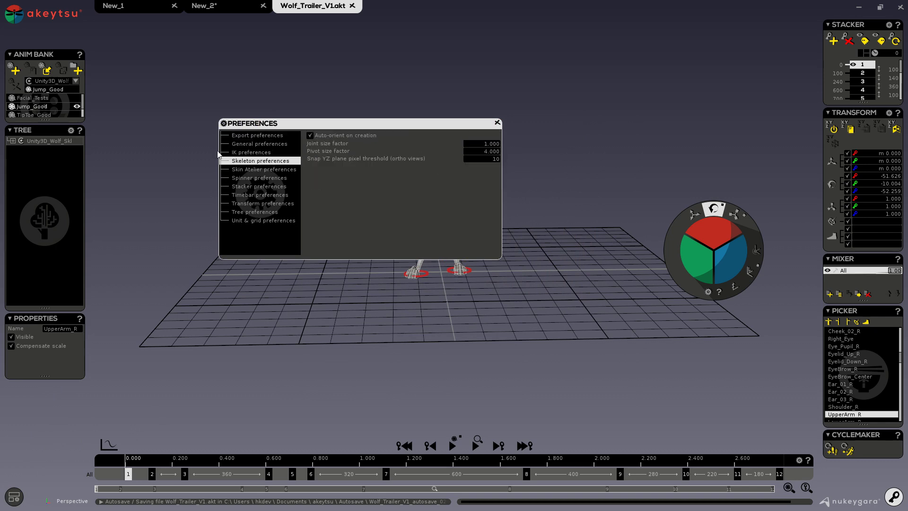